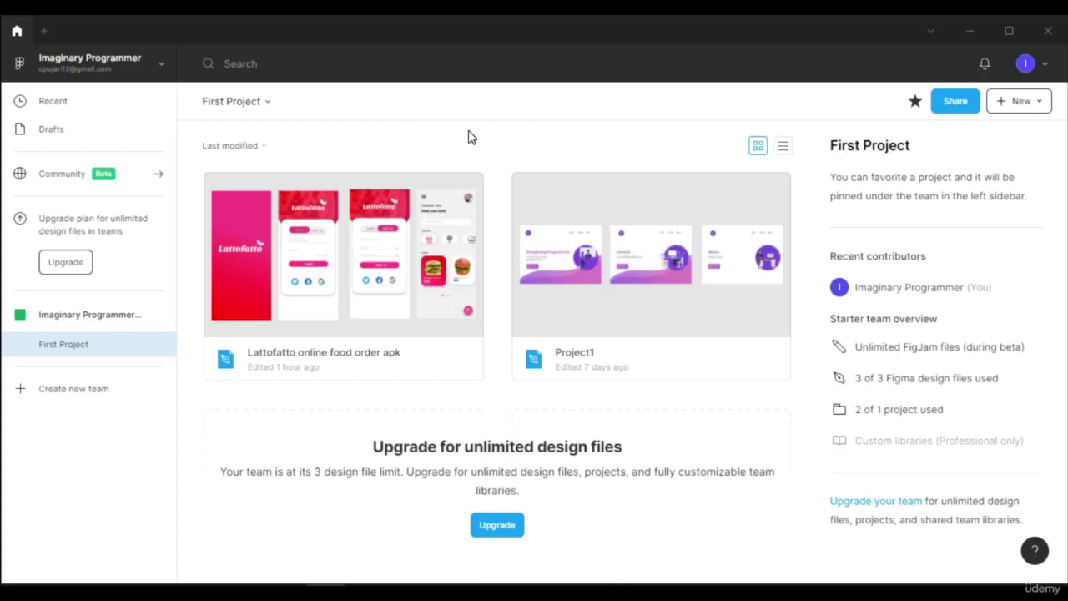
# Create a new blank design file and rename it 'wireframe log in page'
pyautogui.click(44, 31)
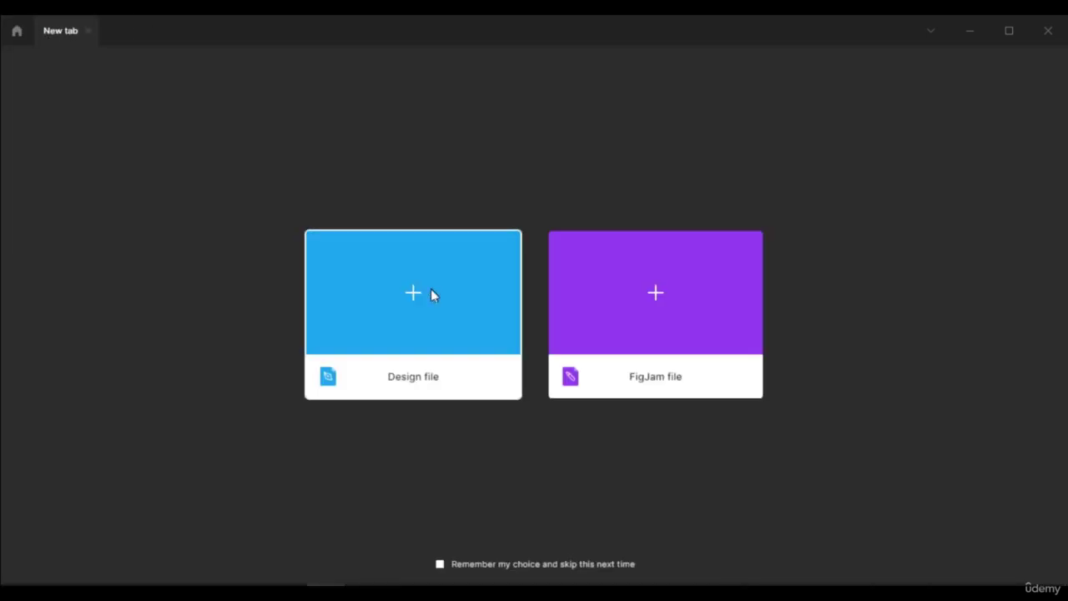
pyautogui.click(443, 335)
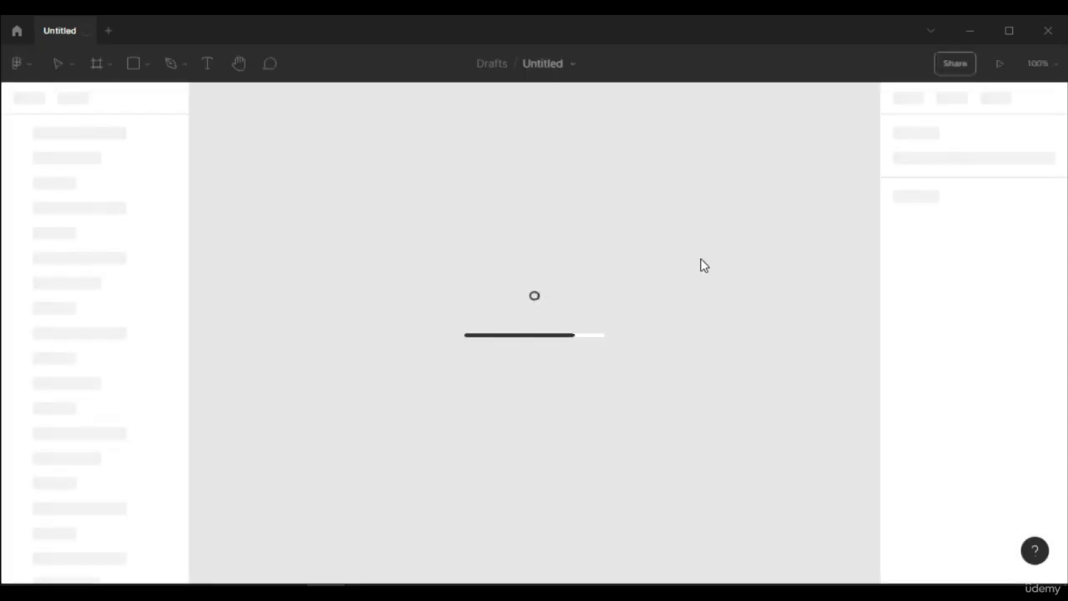
pyautogui.click(574, 65)
pyautogui.click(585, 189)
pyautogui.write('wireframe log in page')
pyautogui.press('Return')
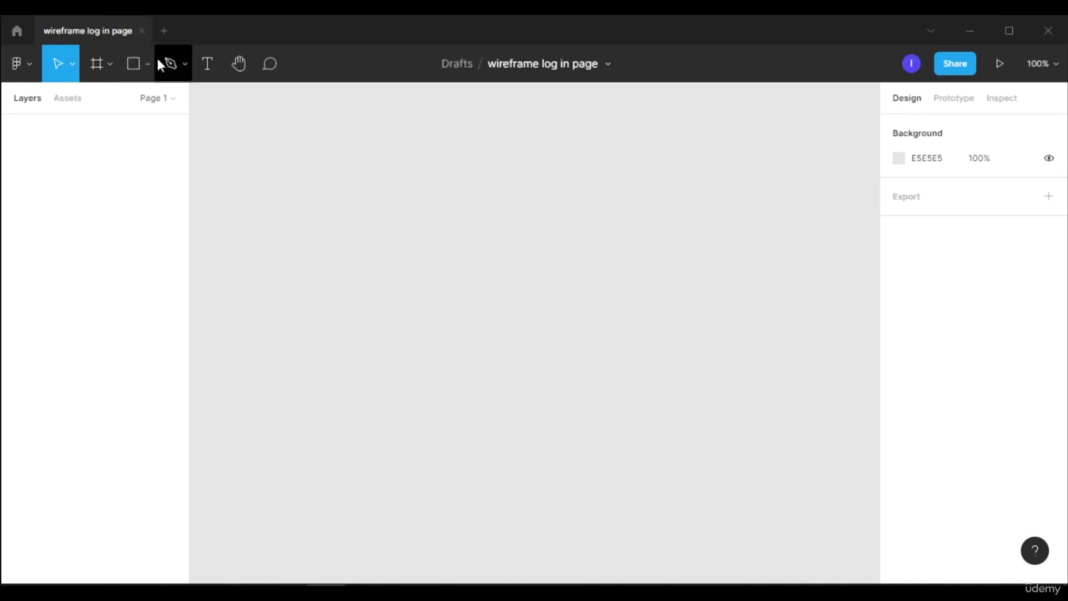
pyautogui.click(109, 65)
# Add a 1440×1024 Desktop frame with an 85 × 85 grey circle logo at its top-left
pyautogui.click(128, 102)
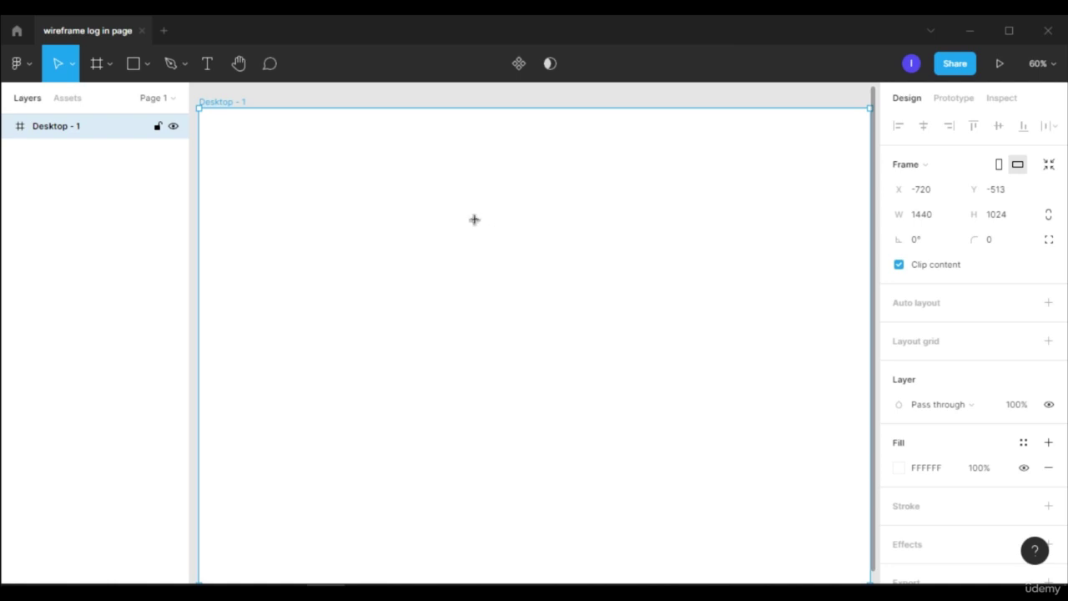
pyautogui.press('o')
pyautogui.moveTo(232, 143); pyautogui.dragTo(275, 172)
pyautogui.click(453, 224)
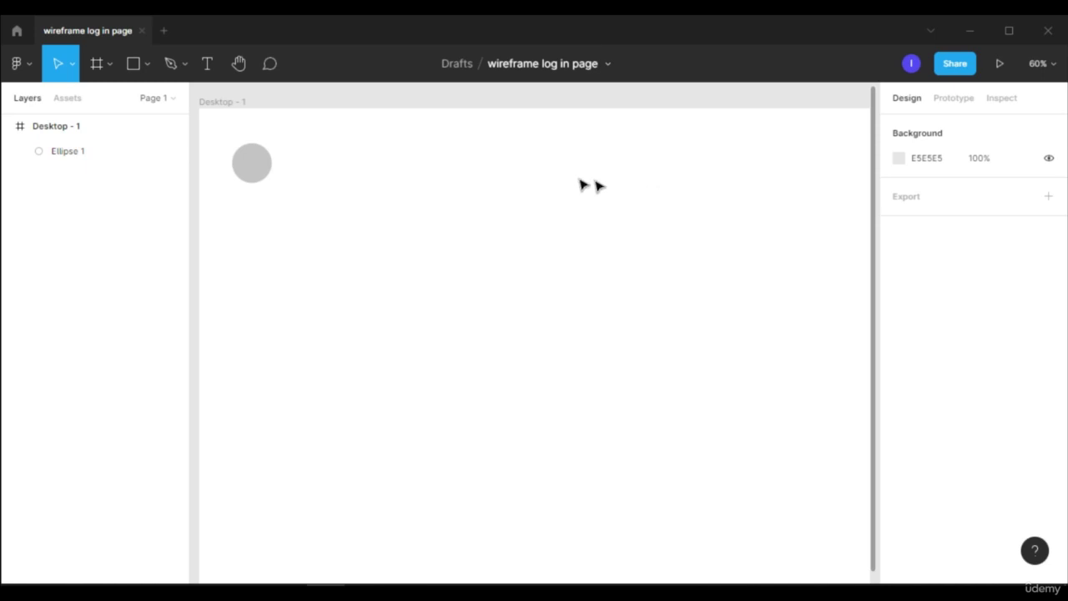
# Add a 'Home' text label at the frame's top right with font size 36
pyautogui.click(206, 71)
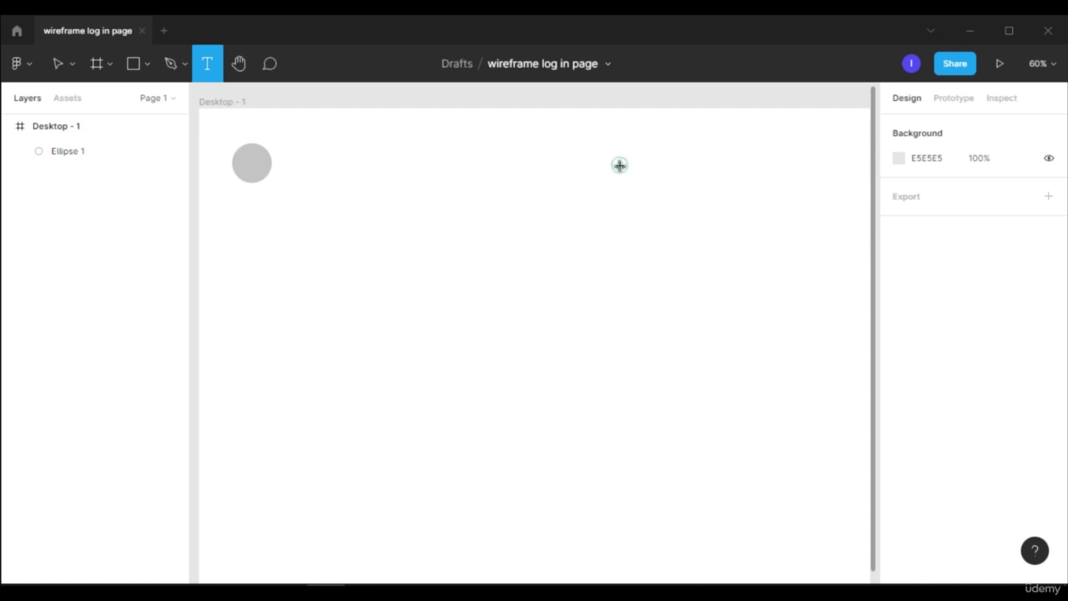
pyautogui.click(651, 191)
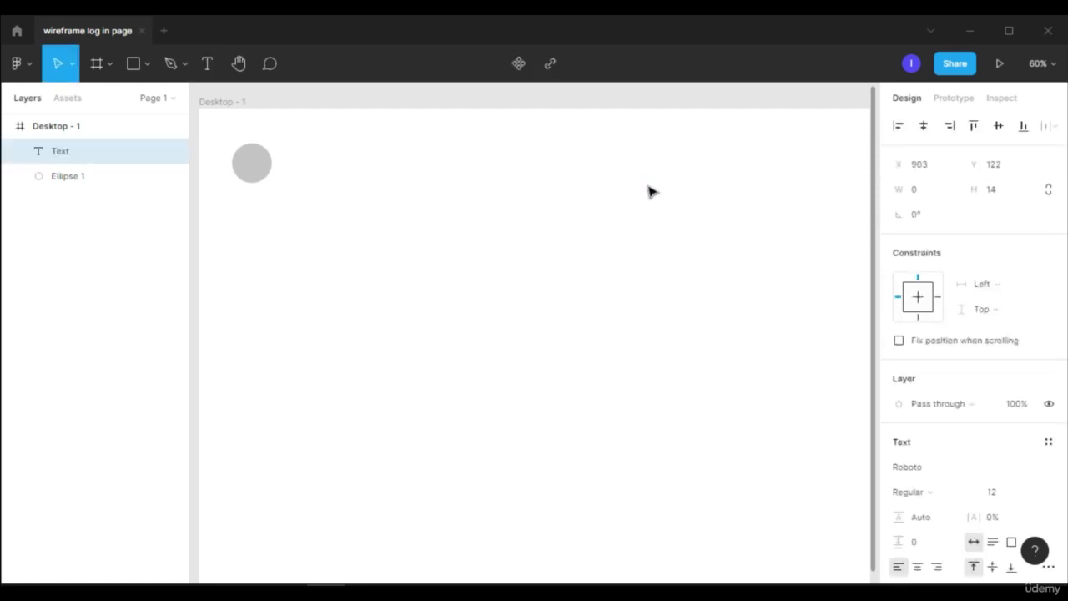
pyautogui.write('Home')
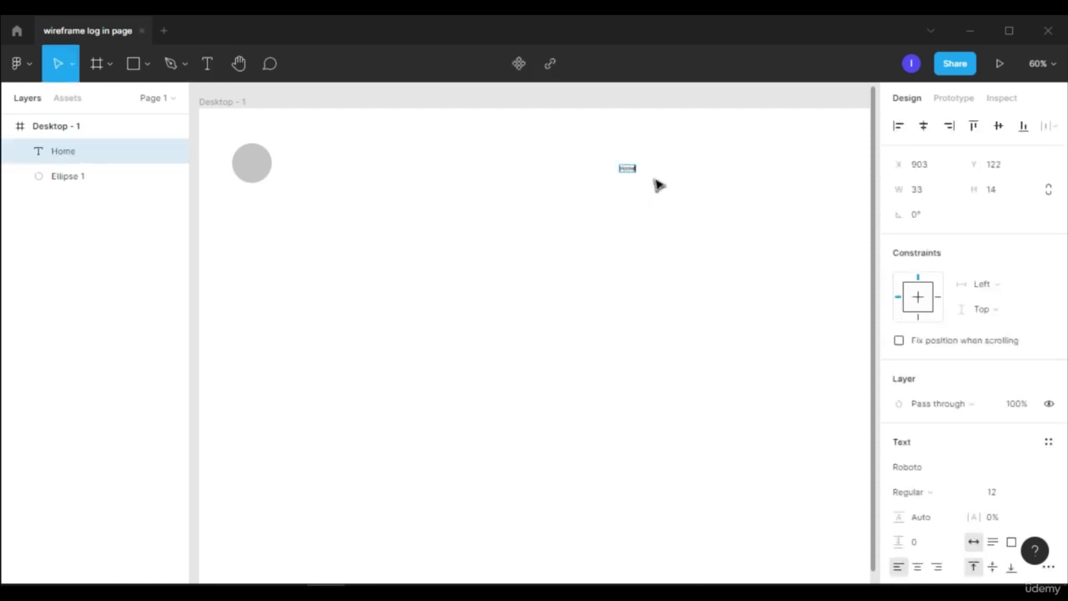
pyautogui.scroll(-3, 978, 384)
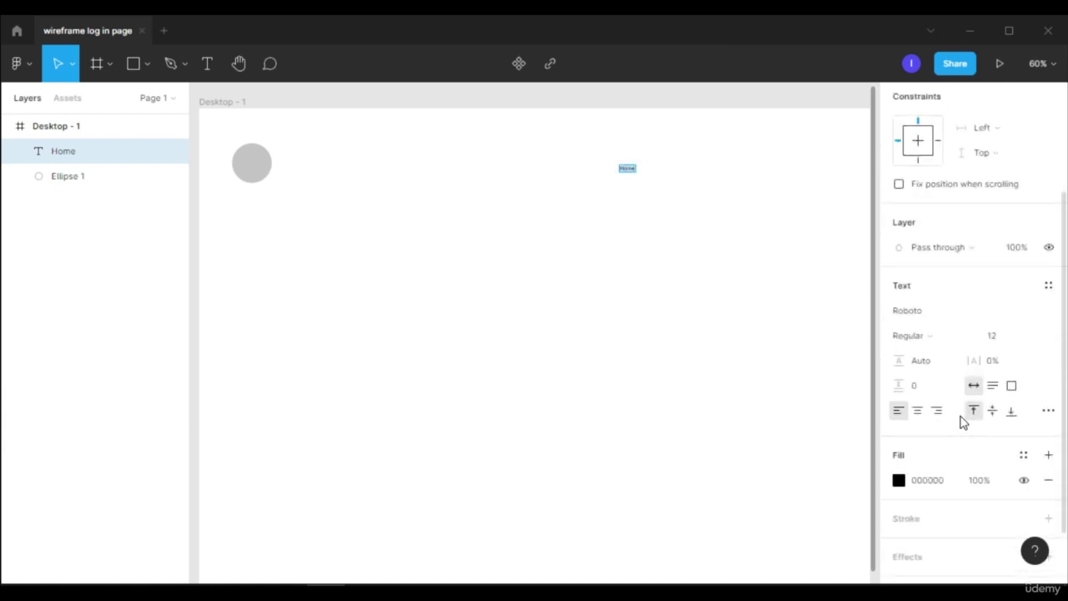
pyautogui.click(1031, 337)
pyautogui.click(1014, 427)
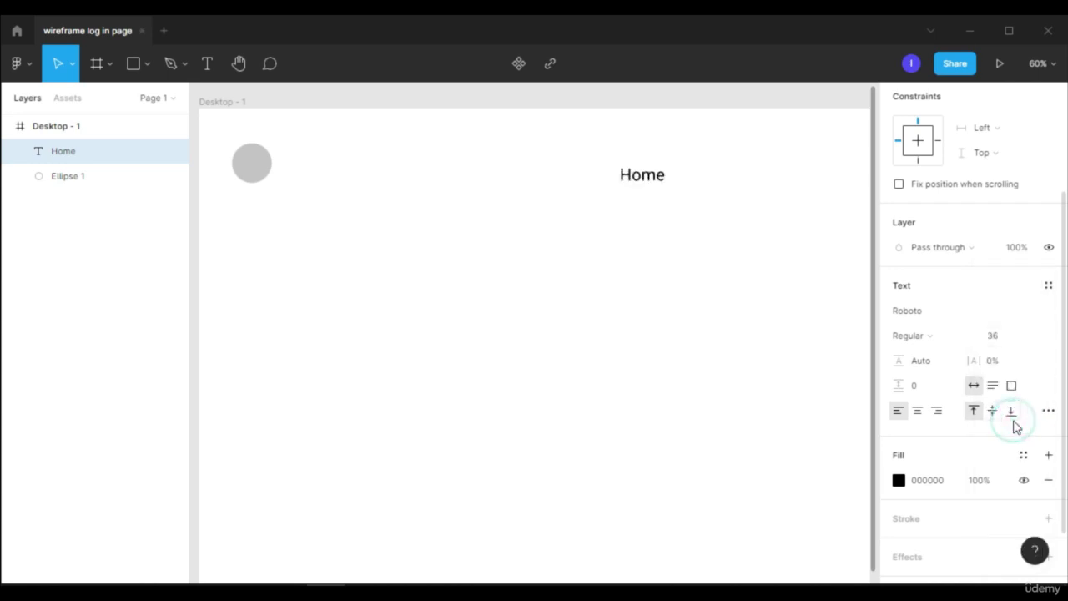
# Duplicate the Home label twice to its right and retype the copies as 'Contect' and 'About'
pyautogui.click(651, 176)
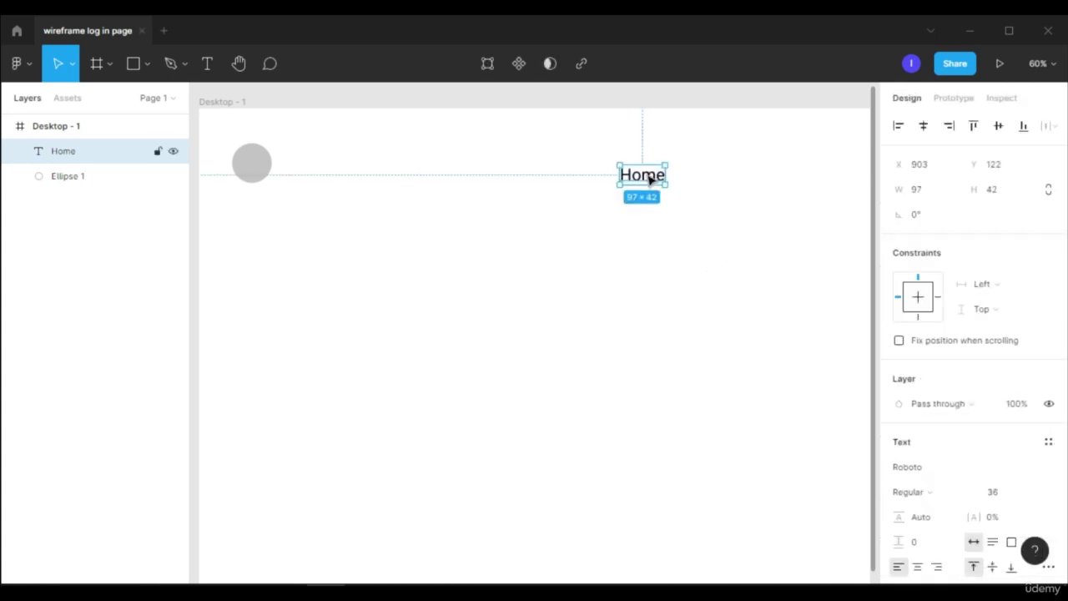
pyautogui.moveTo(651, 178); pyautogui.dragTo(794, 180)
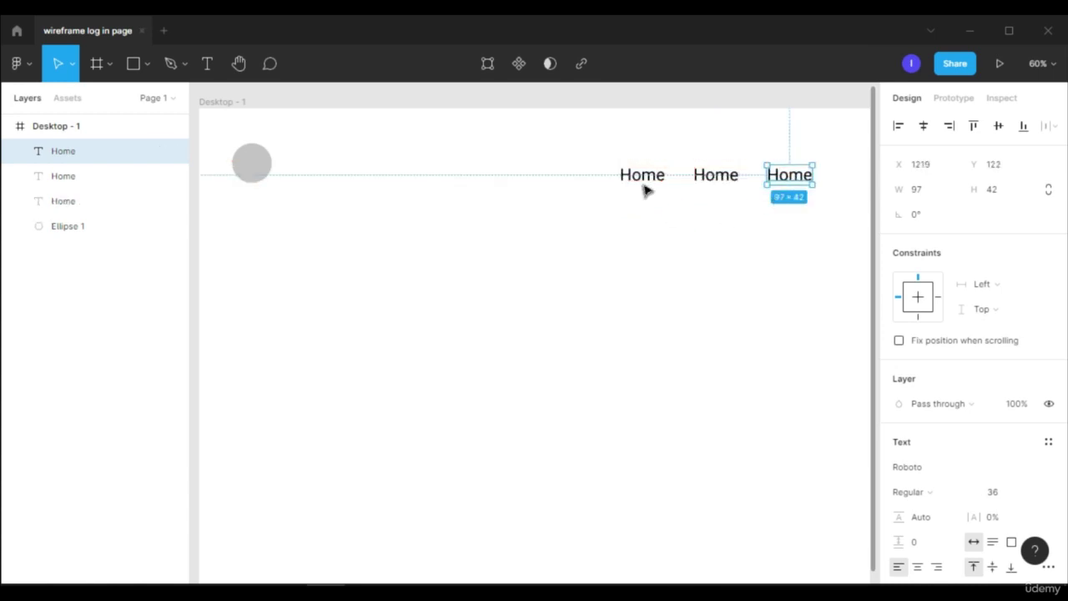
pyautogui.click(720, 179)
pyautogui.doubleClick(718, 175)
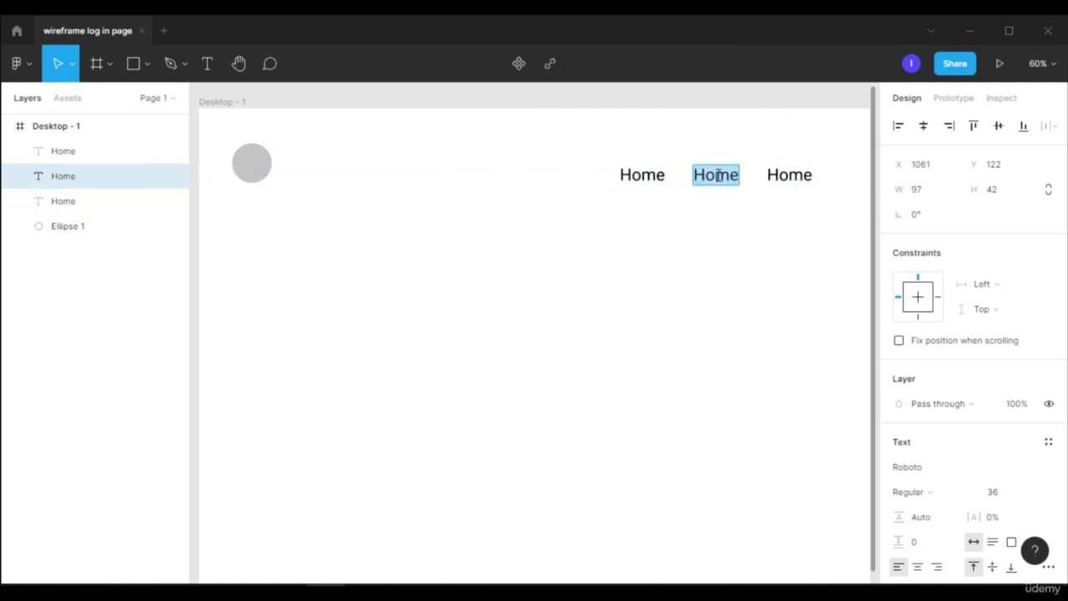
pyautogui.write('Contect')
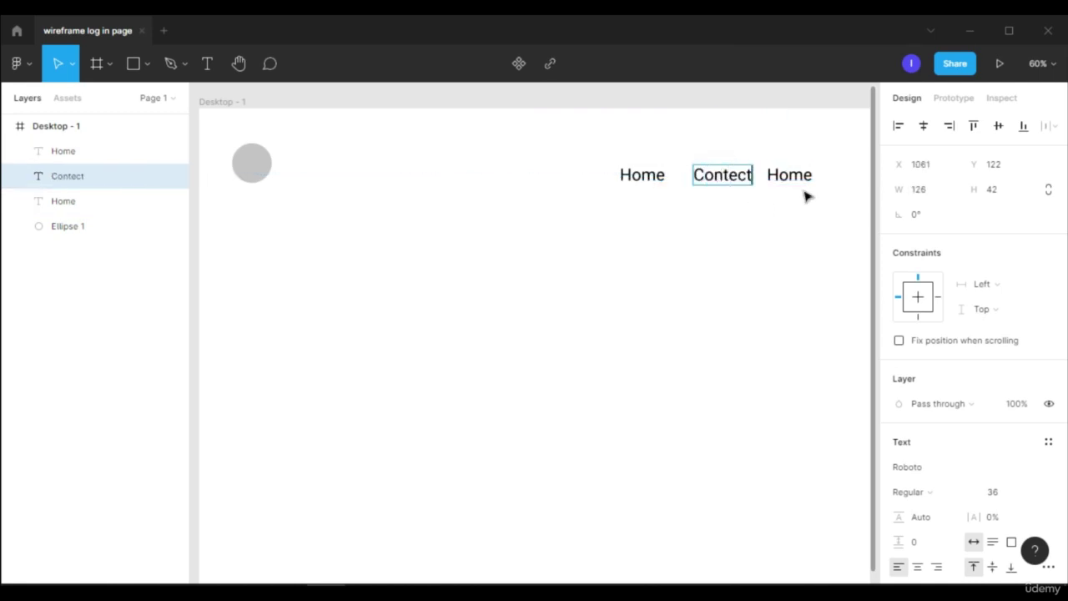
pyautogui.doubleClick(799, 180)
pyautogui.press('BackSpace')
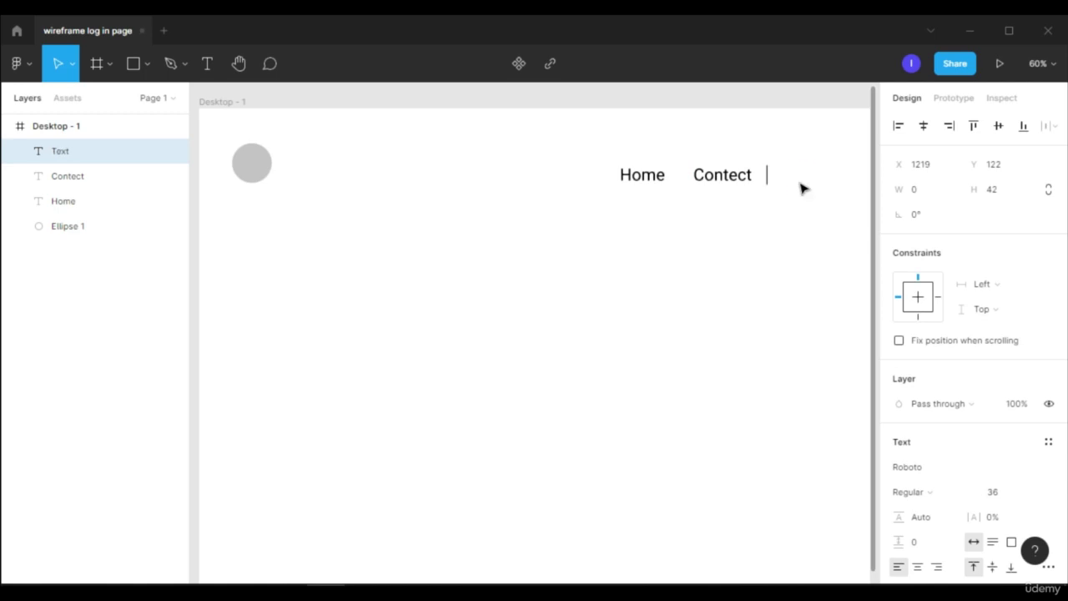
pyautogui.write('About')
pyautogui.press('Escape')
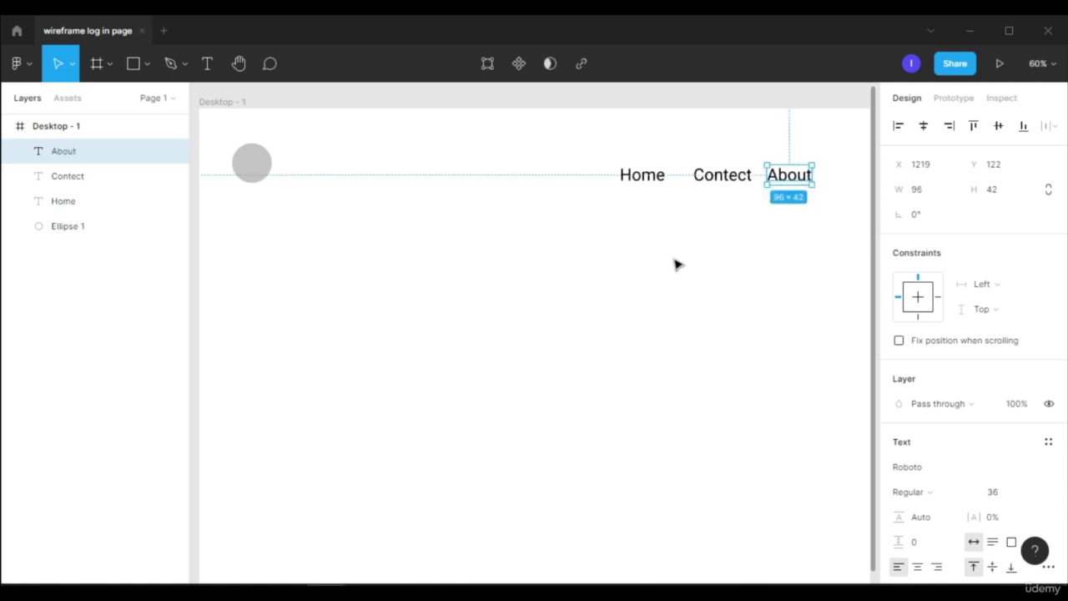
pyautogui.click(648, 181)
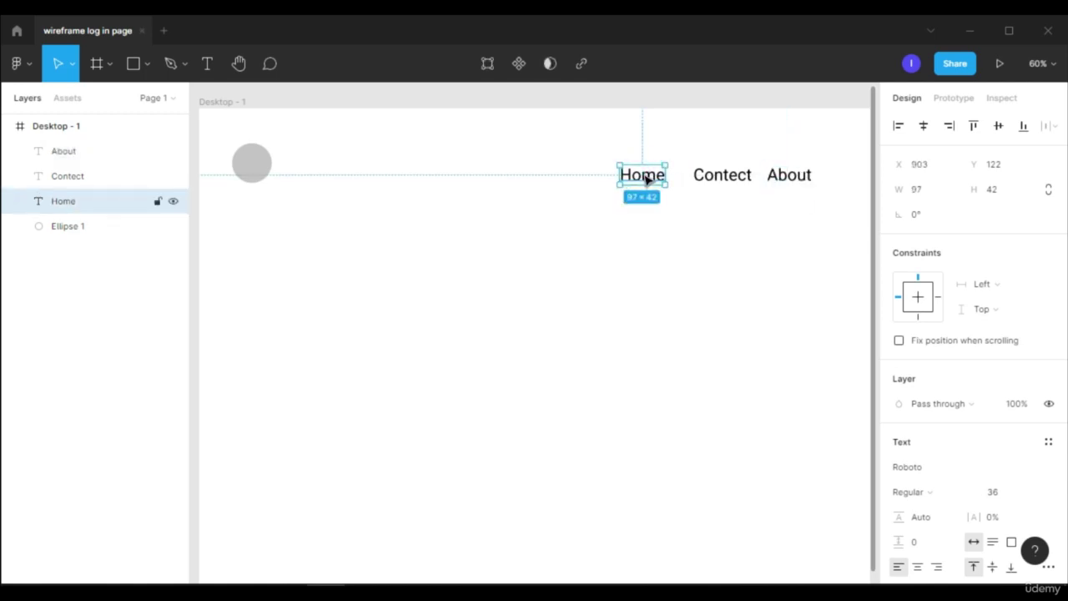
pyautogui.keyDown('shift'); pyautogui.click(729, 171); pyautogui.keyUp('shift')
# Center-align Home, Contect and About and distribute them horizontally with 47 px gaps
pyautogui.keyDown('shift'); pyautogui.click(804, 176); pyautogui.keyUp('shift')
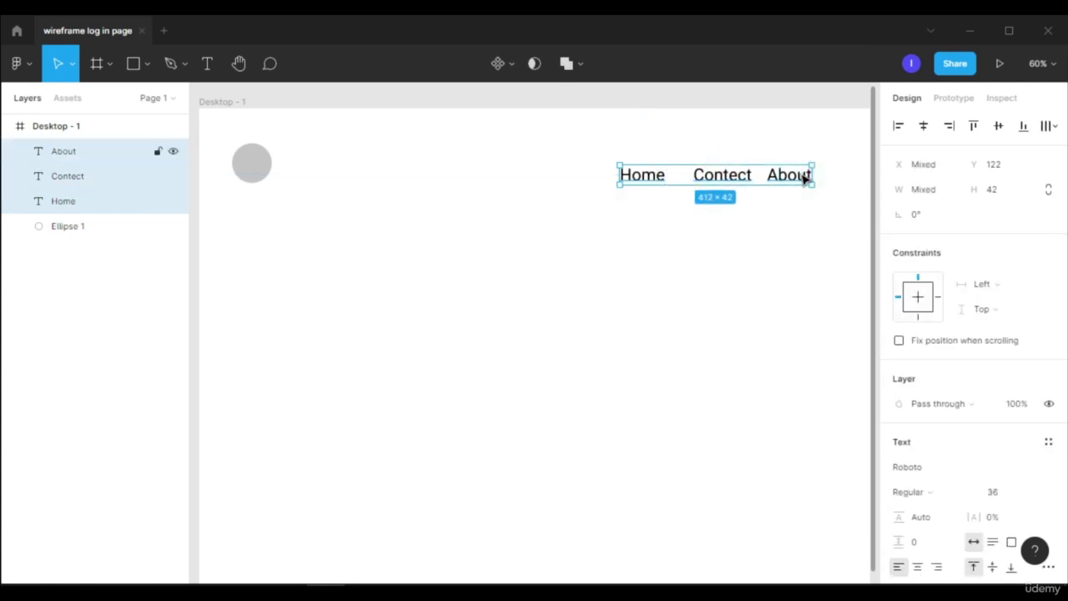
pyautogui.click(1001, 131)
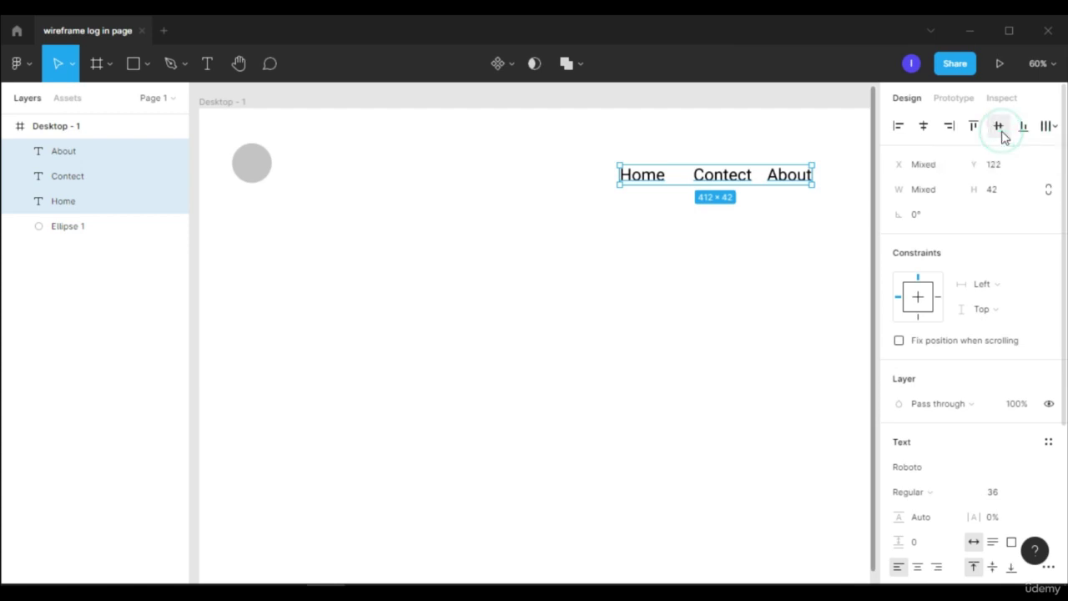
pyautogui.click(1053, 127)
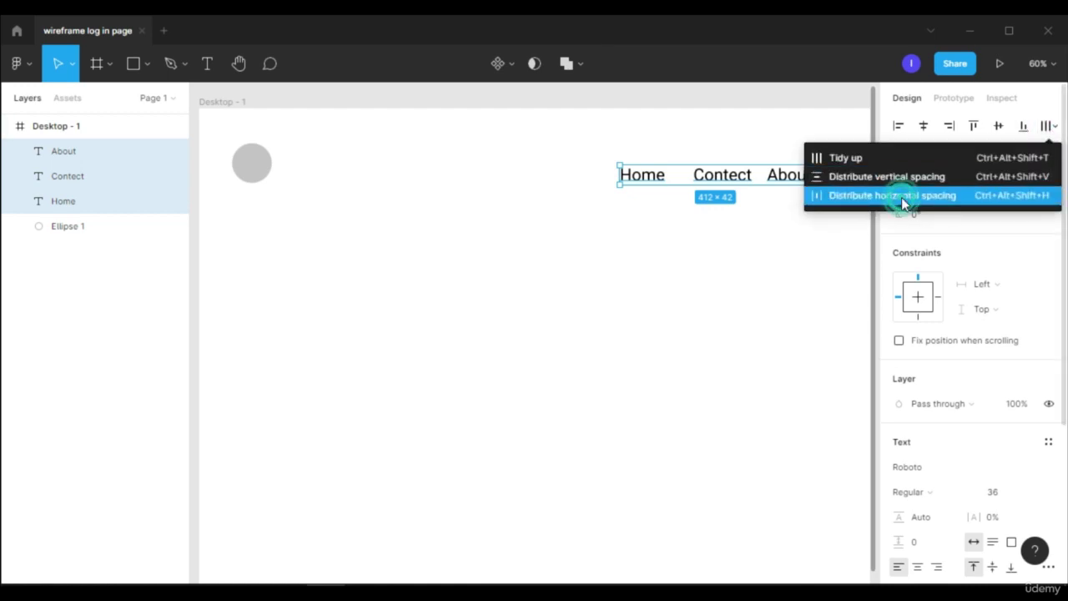
pyautogui.click(902, 199)
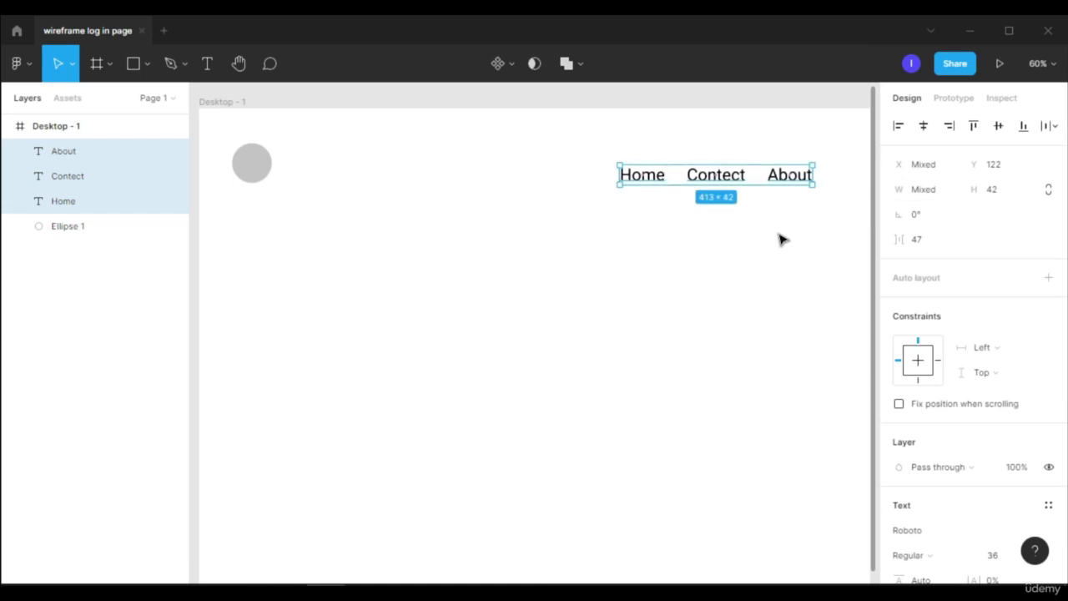
pyautogui.scroll(-2, 781, 240)
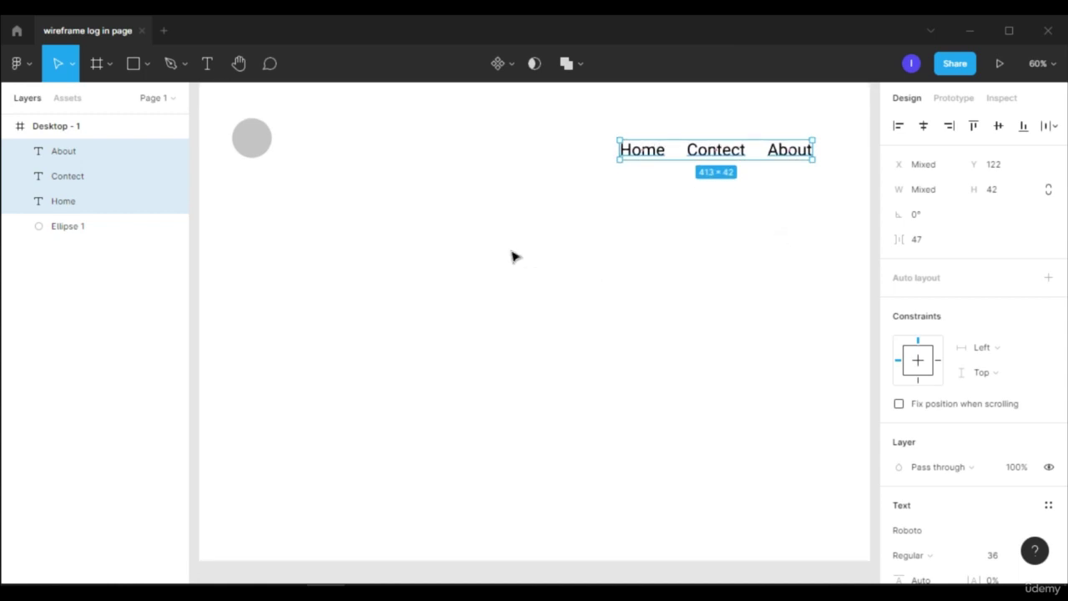
# Draw a 416 × 370 grey rectangle below the navigation on the right
pyautogui.press('r')
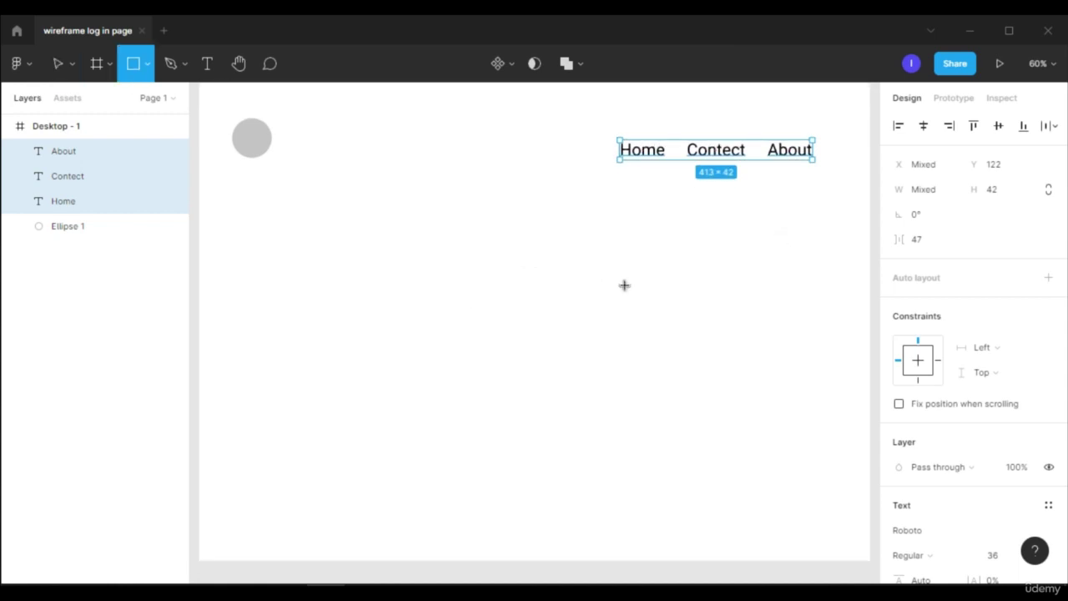
pyautogui.moveTo(629, 277); pyautogui.dragTo(824, 451)
pyautogui.moveTo(753, 391); pyautogui.dragTo(747, 374)
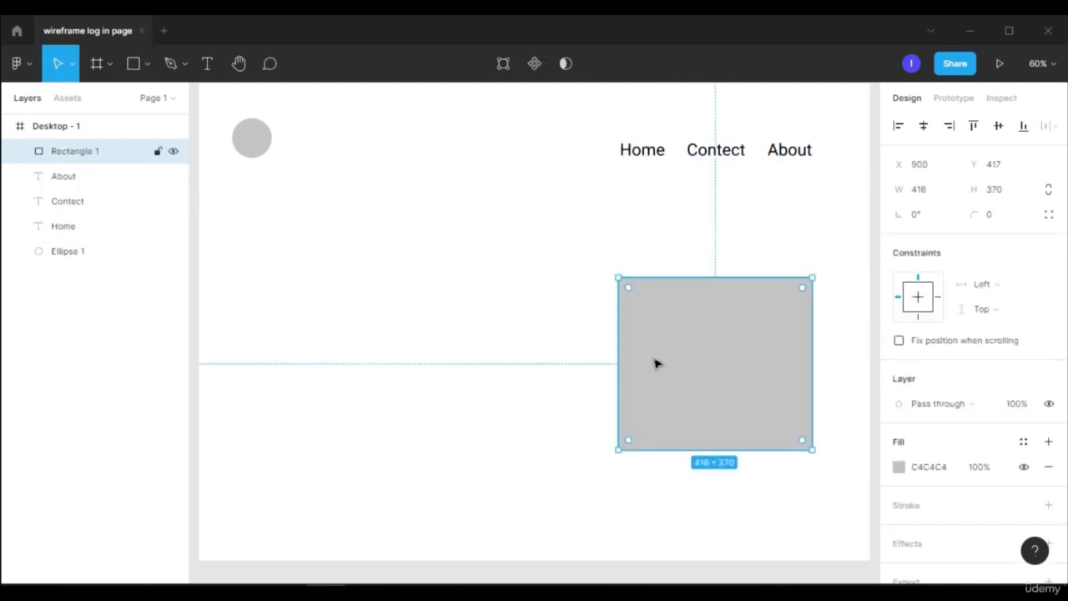
# Draw two diagonal lines corner to corner across the grey rectangle
pyautogui.click(147, 65)
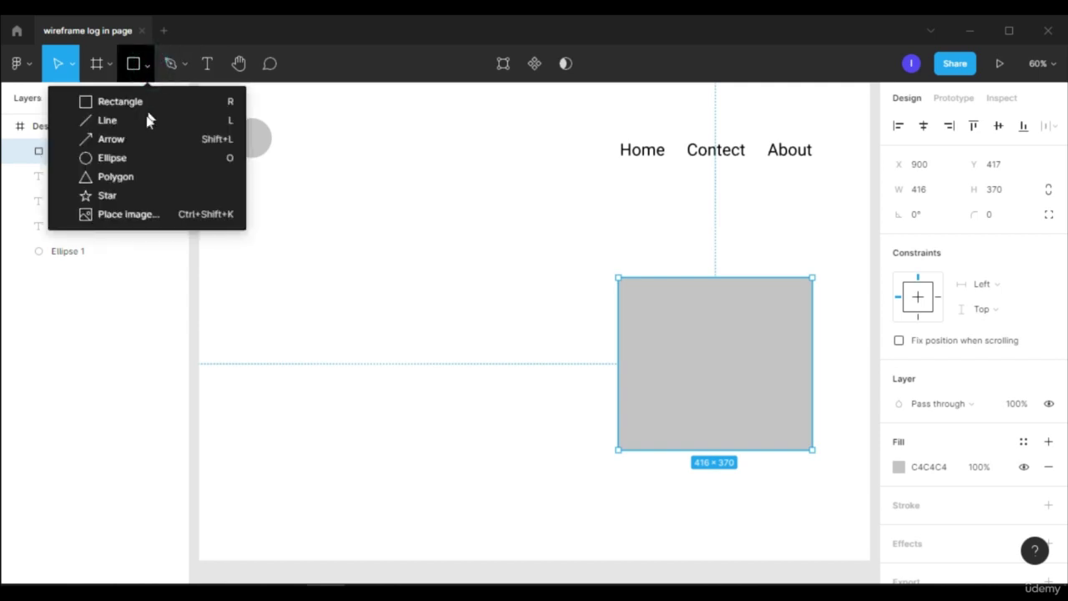
pyautogui.click(141, 124)
pyautogui.moveTo(618, 278); pyautogui.dragTo(811, 454)
pyautogui.click(798, 291)
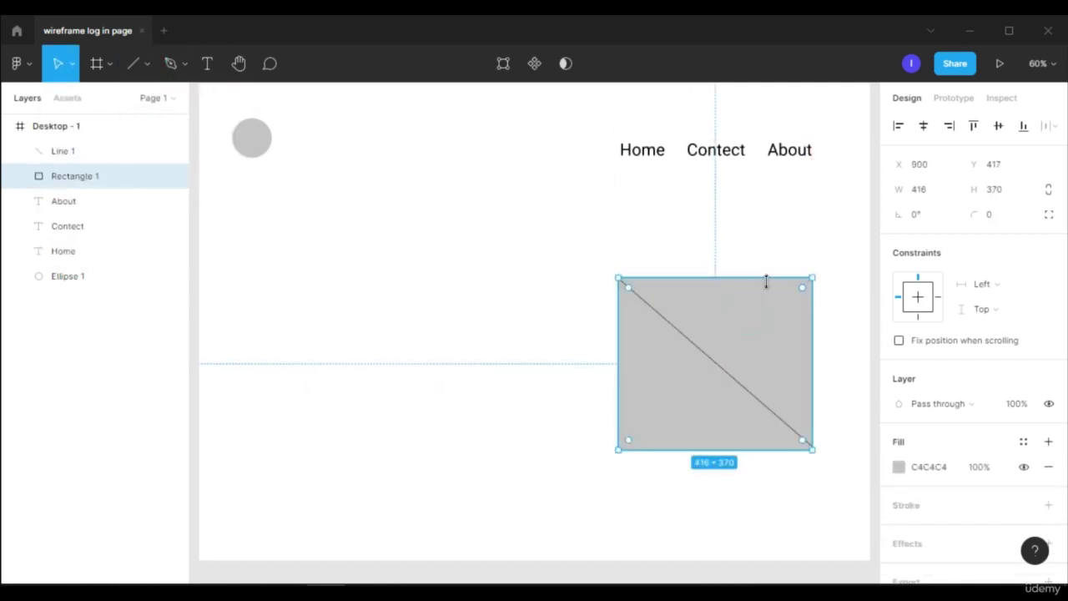
pyautogui.click(147, 65)
pyautogui.click(142, 124)
pyautogui.moveTo(812, 277); pyautogui.dragTo(636, 430)
pyautogui.click(500, 319)
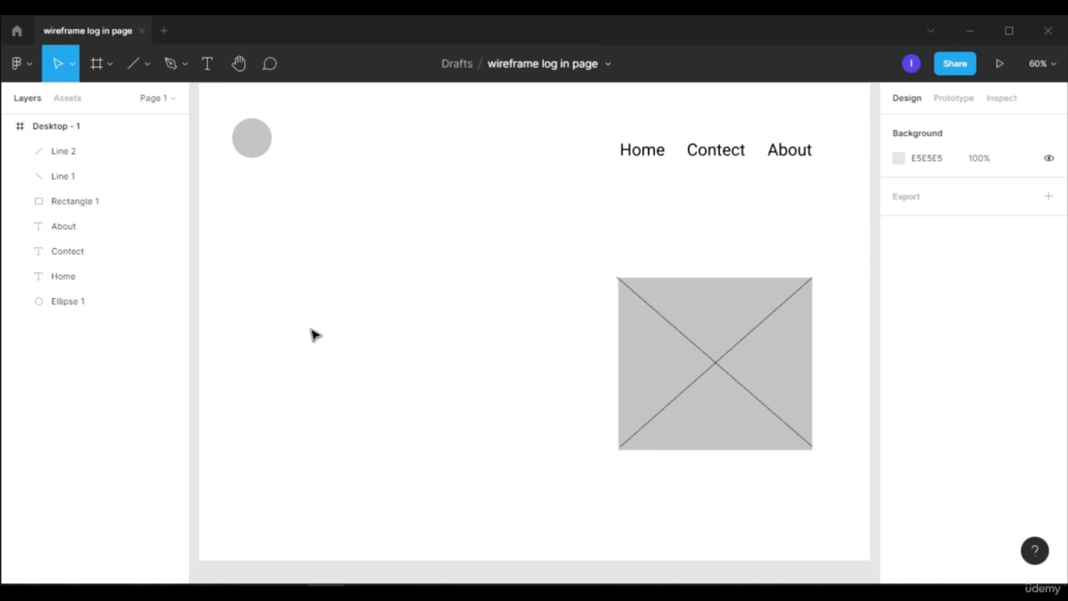
# Draw three stacked grey boxes below the logo: 599 × 101, 426 × 118, then a smaller one
pyautogui.press('t')
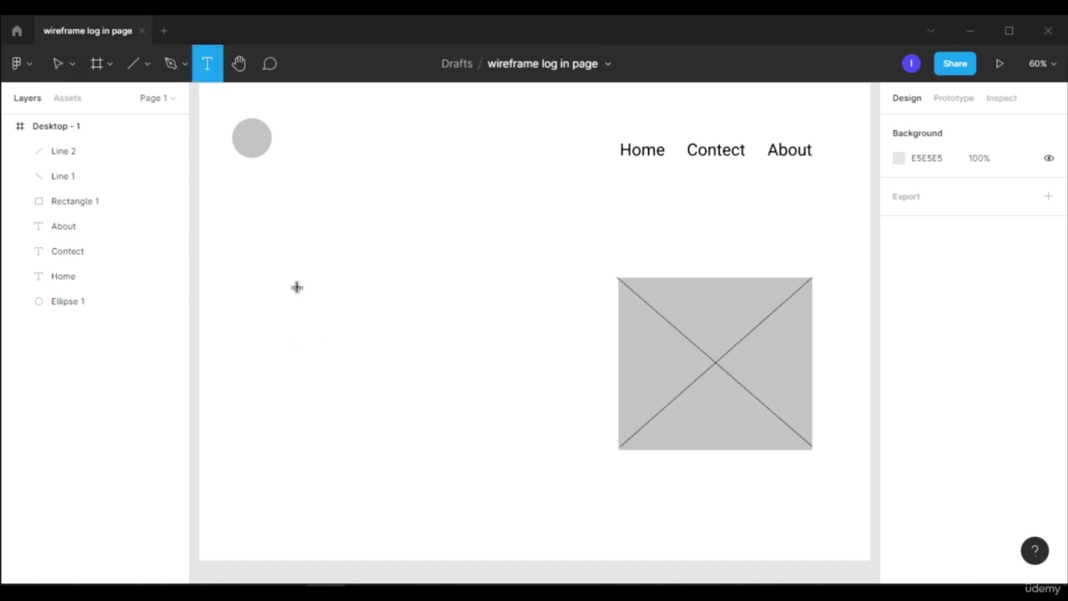
pyautogui.press('r')
pyautogui.moveTo(231, 295); pyautogui.dragTo(510, 342)
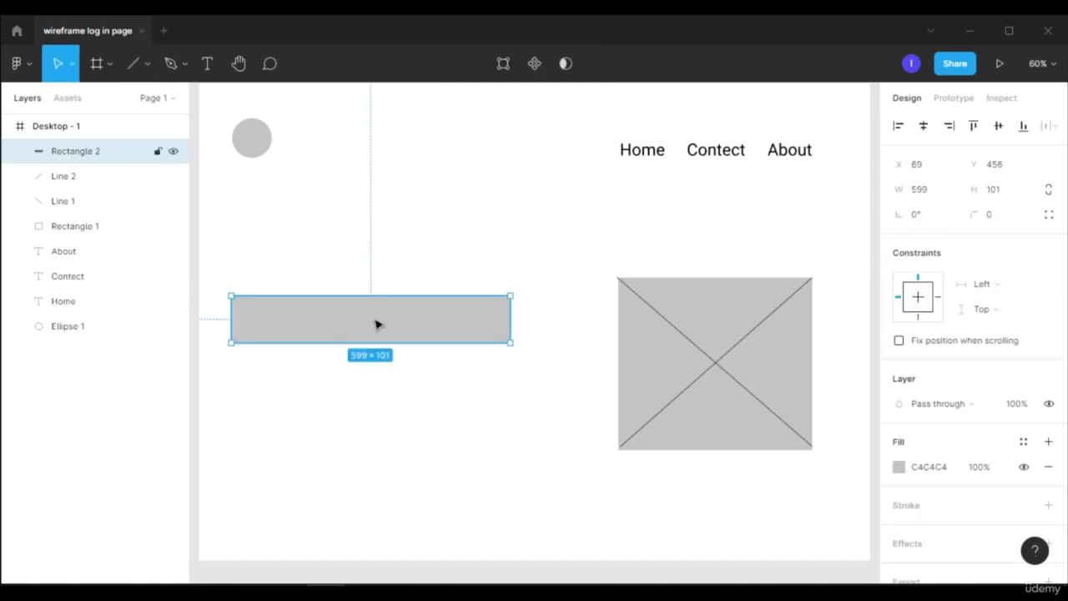
pyautogui.moveTo(376, 321); pyautogui.dragTo(377, 310)
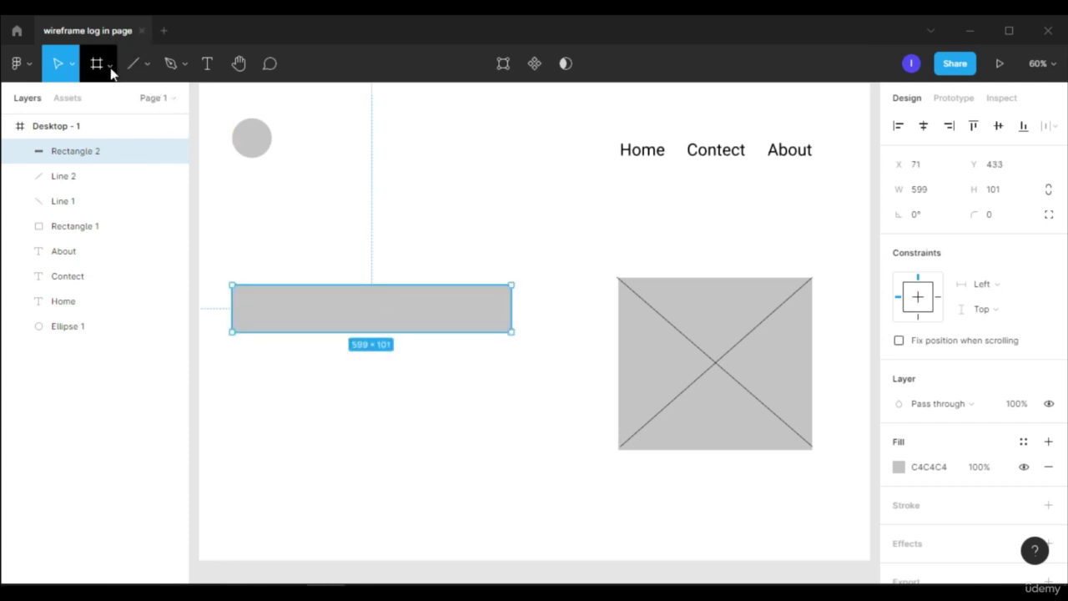
pyautogui.press('r')
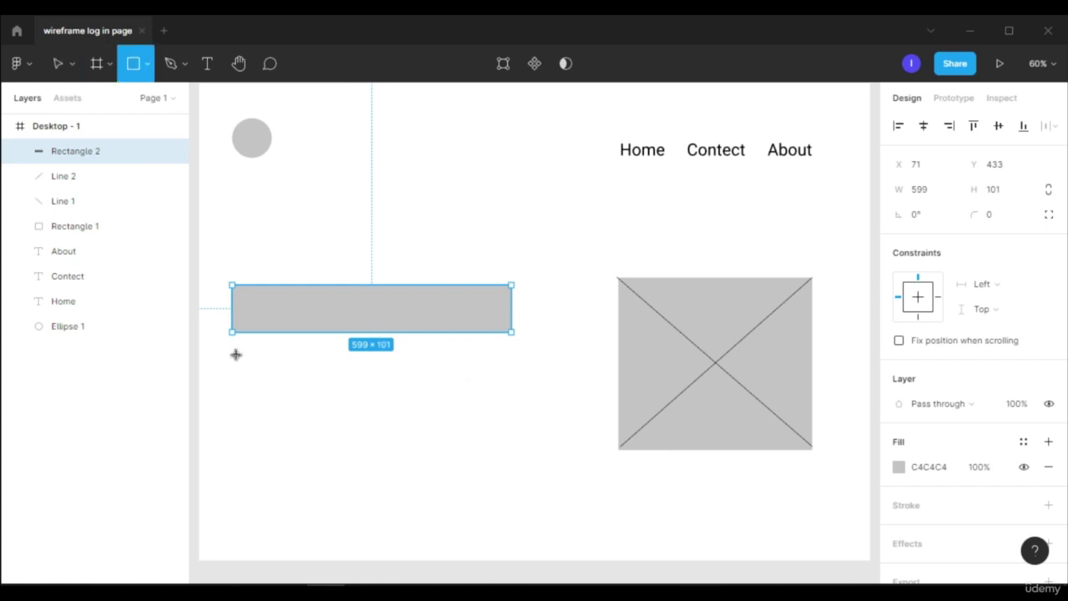
pyautogui.moveTo(235, 354)
pyautogui.mouseDown()
pyautogui.moveTo(460, 403)
pyautogui.moveTo(424, 415)
pyautogui.moveTo(431, 401)
pyautogui.moveTo(430, 414)
pyautogui.mouseUp()
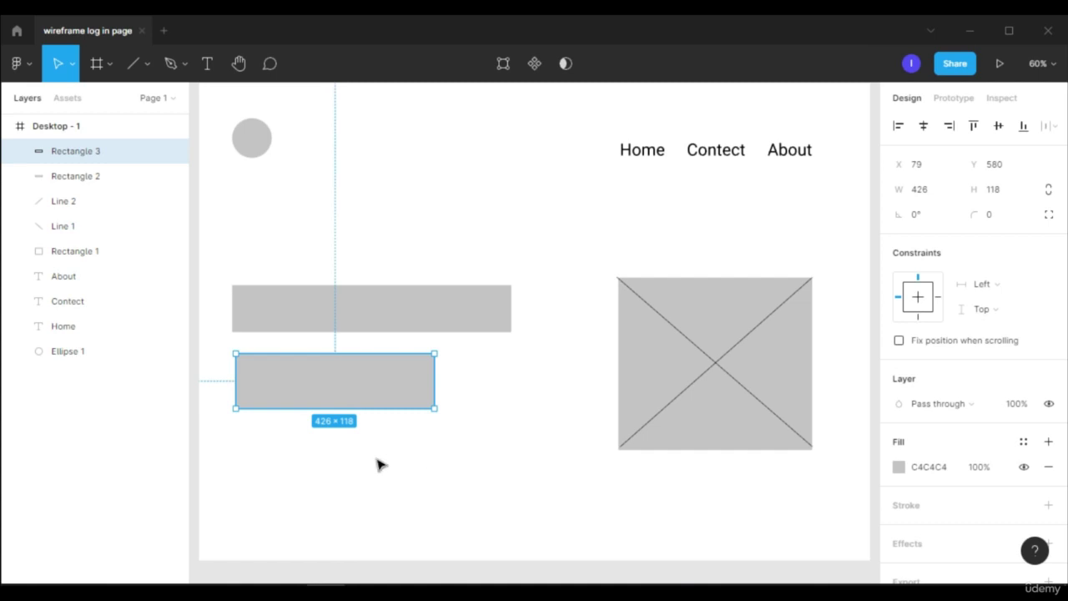
pyautogui.click(256, 455)
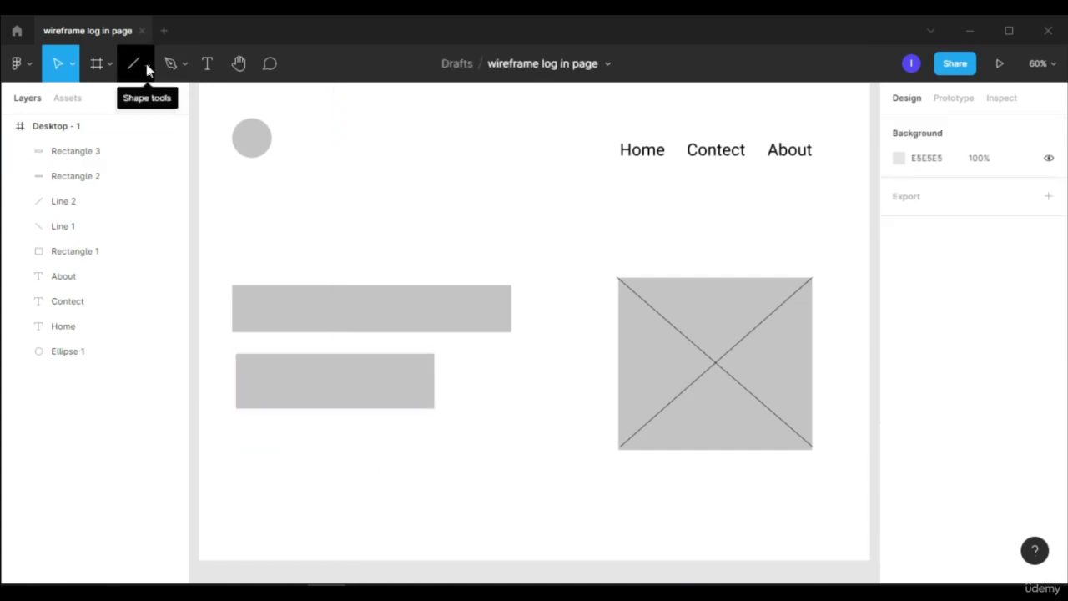
pyautogui.press('r')
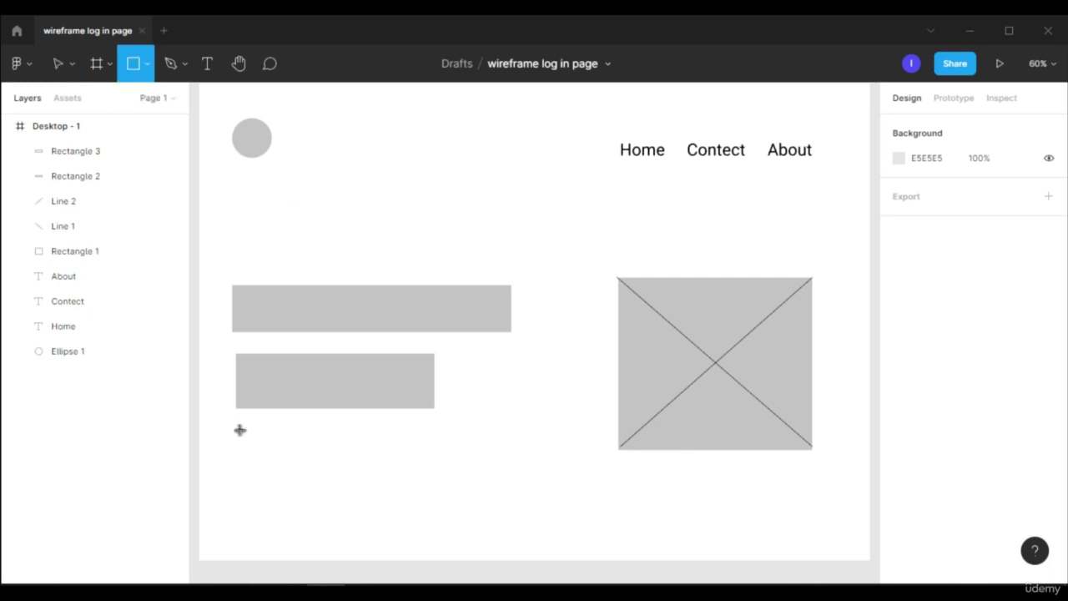
pyautogui.moveTo(239, 429)
pyautogui.mouseDown()
pyautogui.moveTo(329, 473)
pyautogui.moveTo(357, 464)
pyautogui.mouseUp()
pyautogui.click(424, 306)
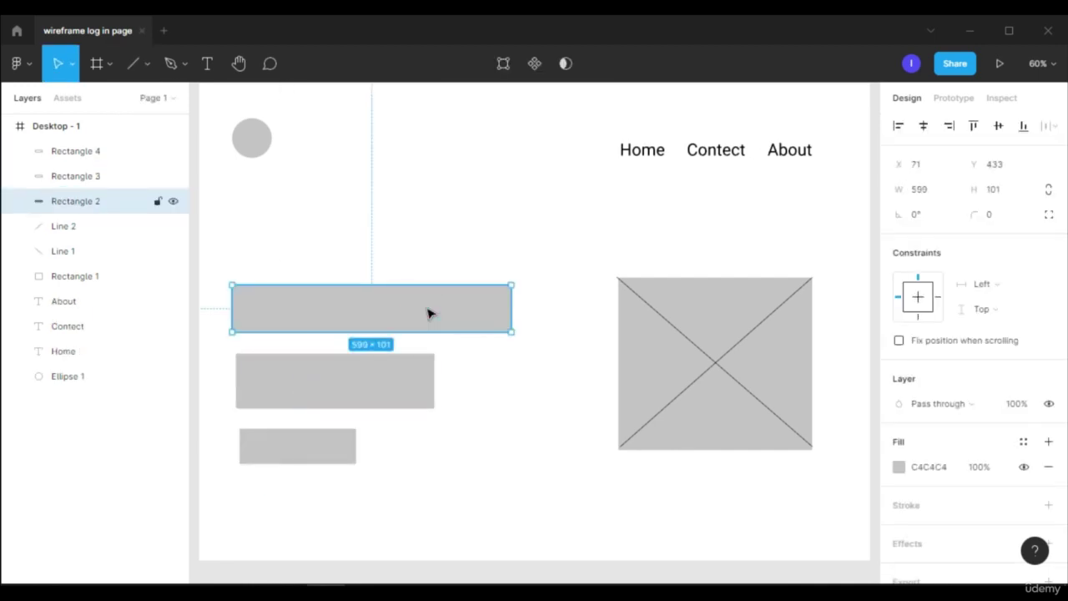
pyautogui.click(208, 64)
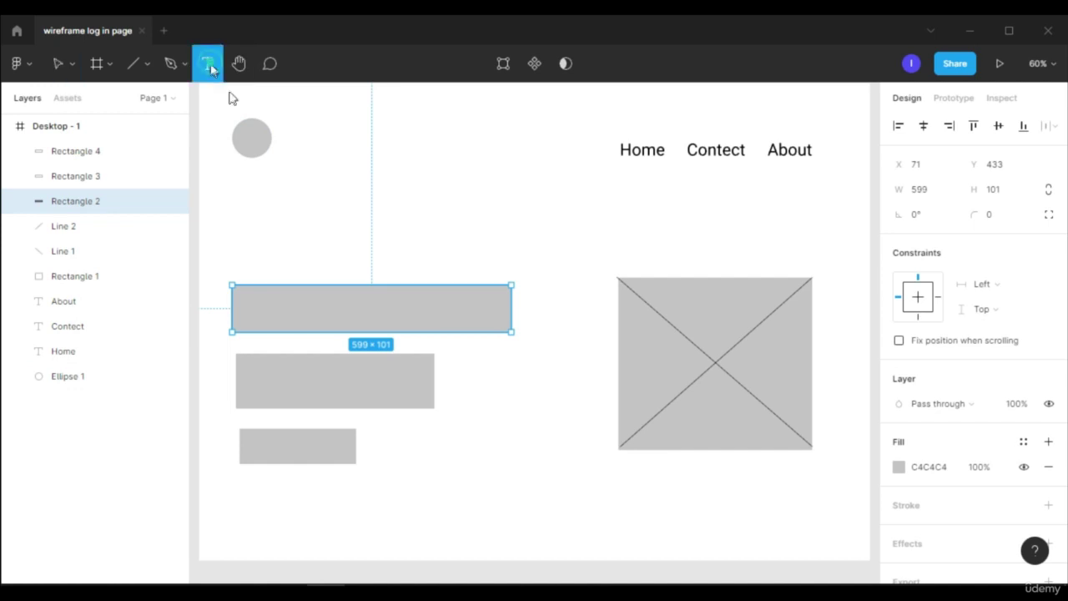
# Type the text labels 'title', 'paragraph' and 'join now' into the three grey boxes
pyautogui.click(277, 304)
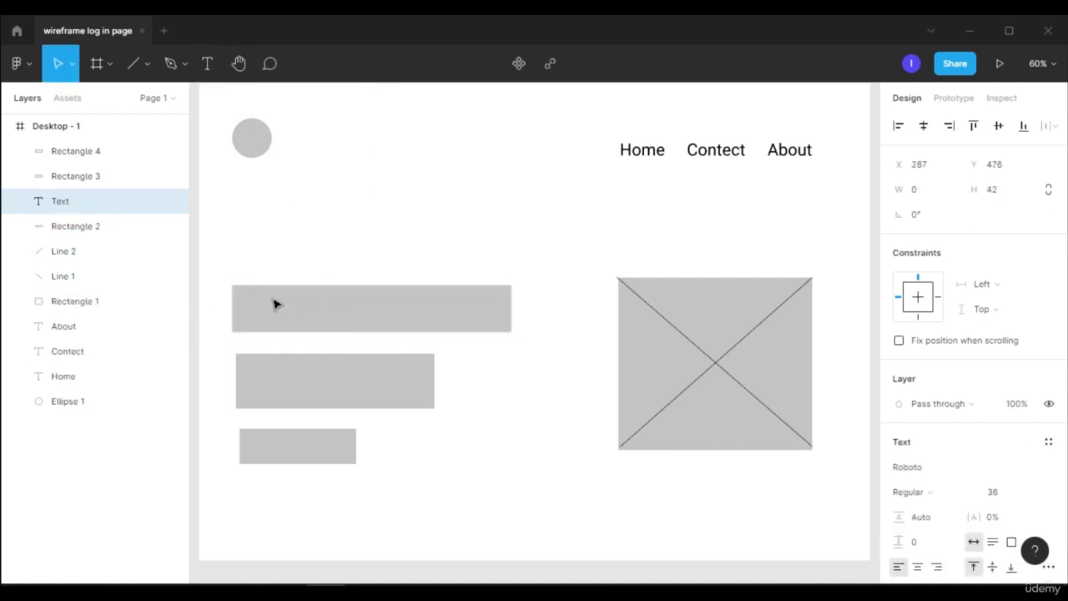
pyautogui.write('title')
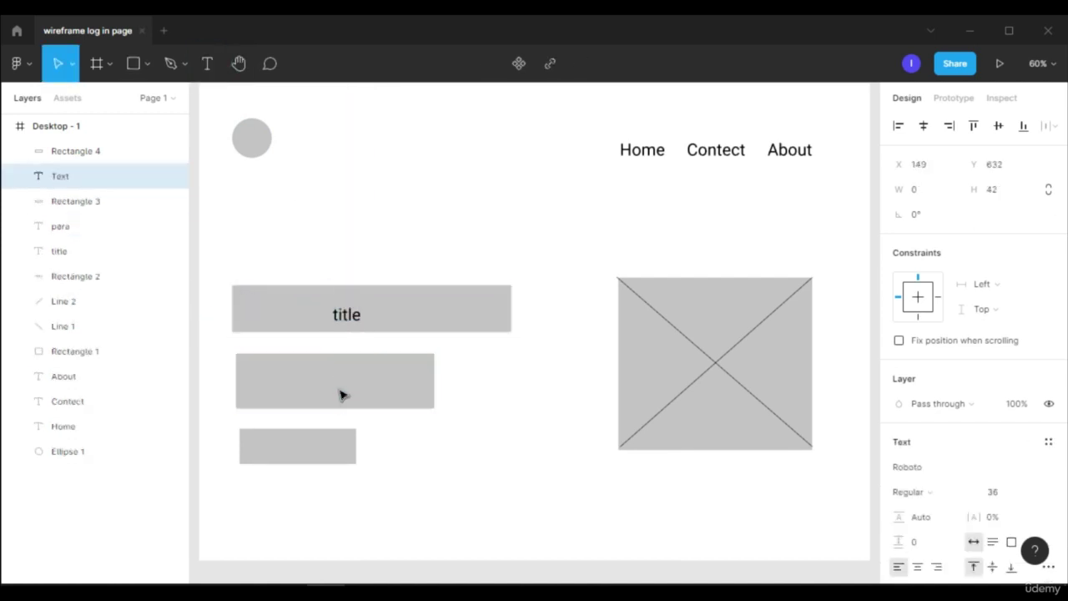
pyautogui.write('paragraph')
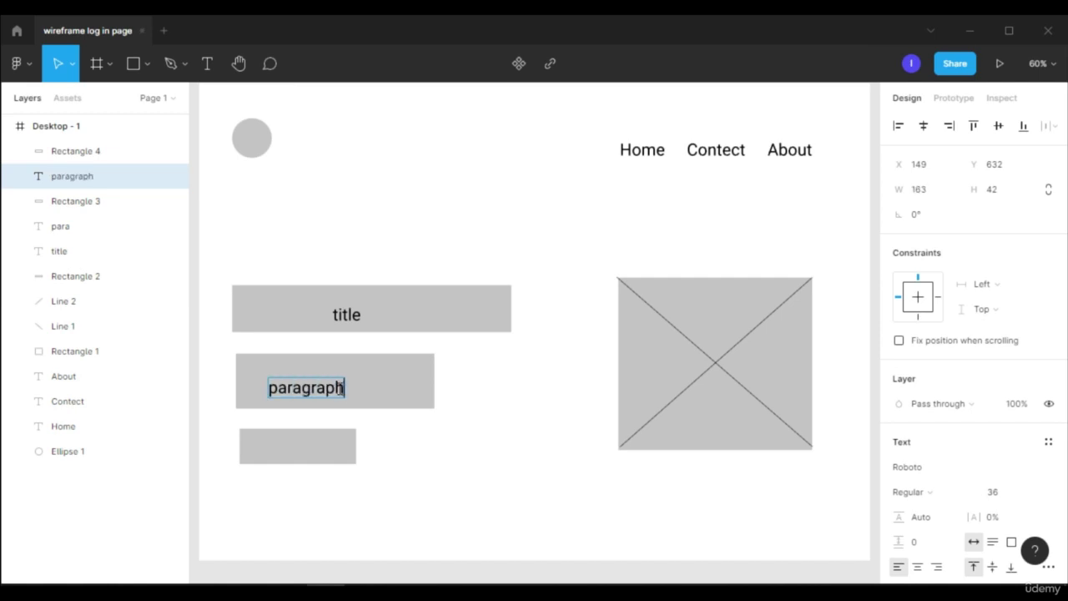
pyautogui.click(258, 447)
pyautogui.write('join now')
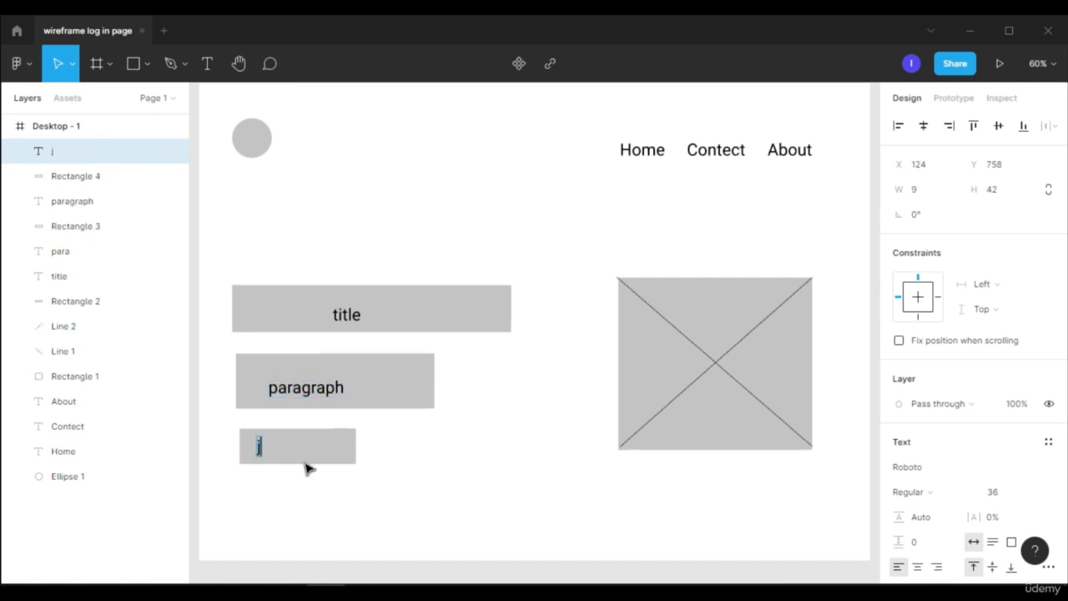
pyautogui.press('Escape')
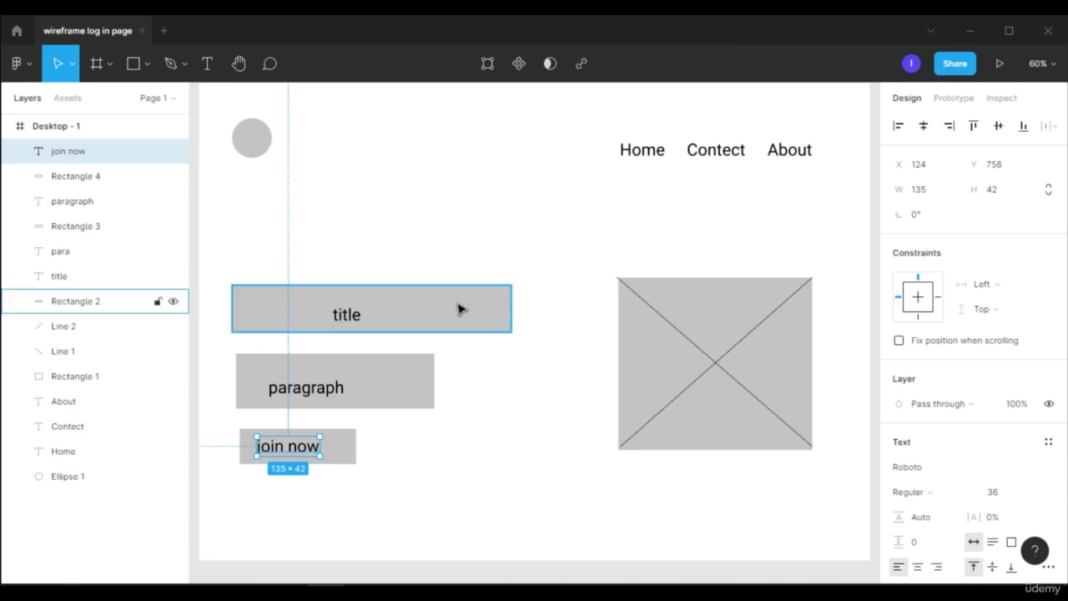
pyautogui.scroll(-1, 459, 309)
# Open the Project1 design file from the file browser
pyautogui.click(17, 30)
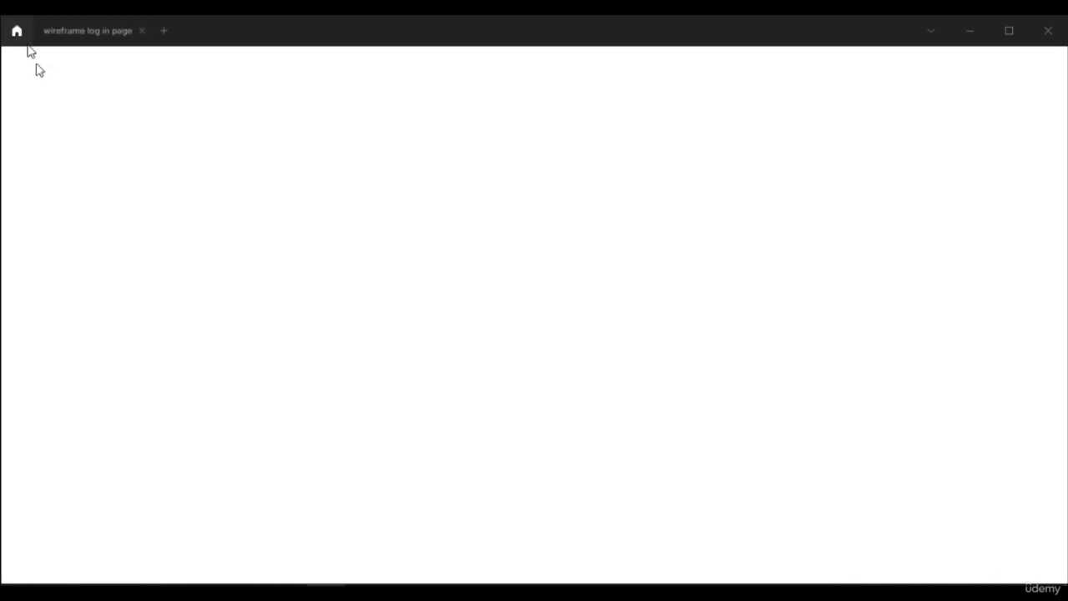
pyautogui.doubleClick(625, 263)
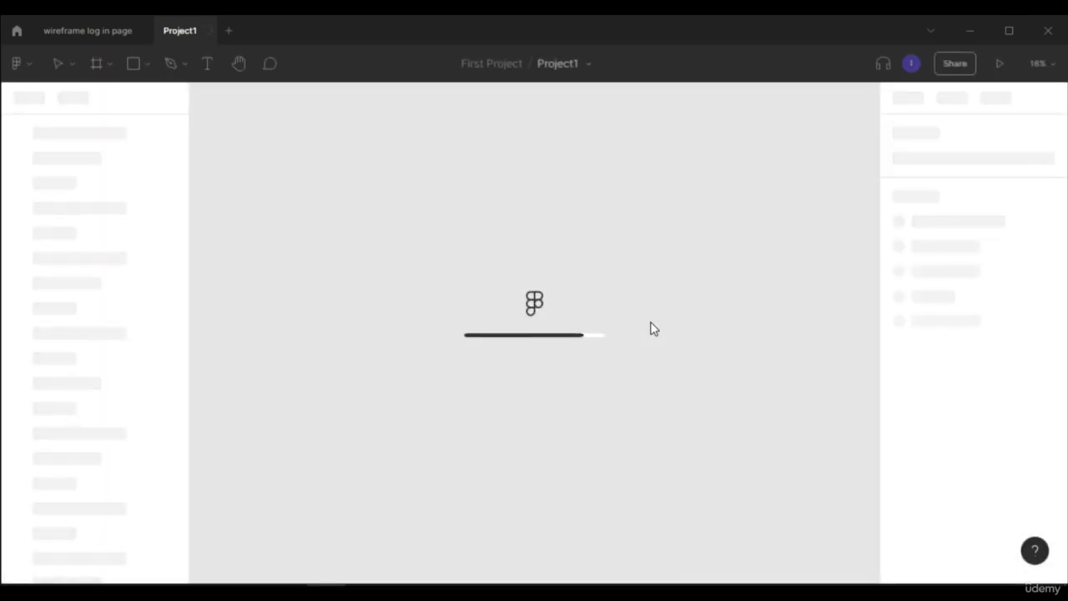
pyautogui.scroll(-1, 501, 417)
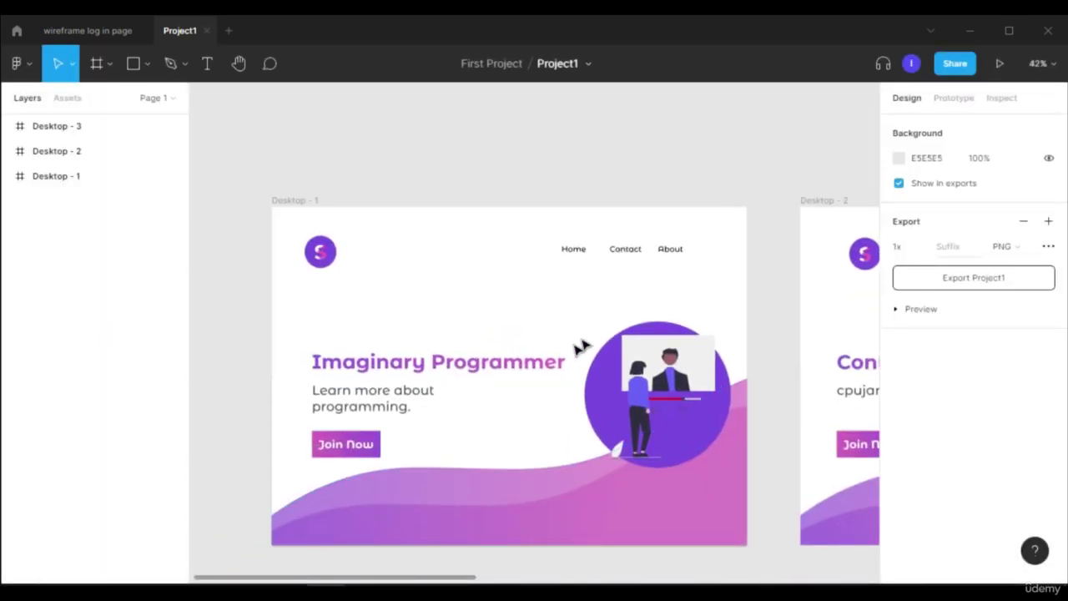
# Compare Project1 with the wireframe, ending on the 'wireframe log in page' file
pyautogui.click(81, 32)
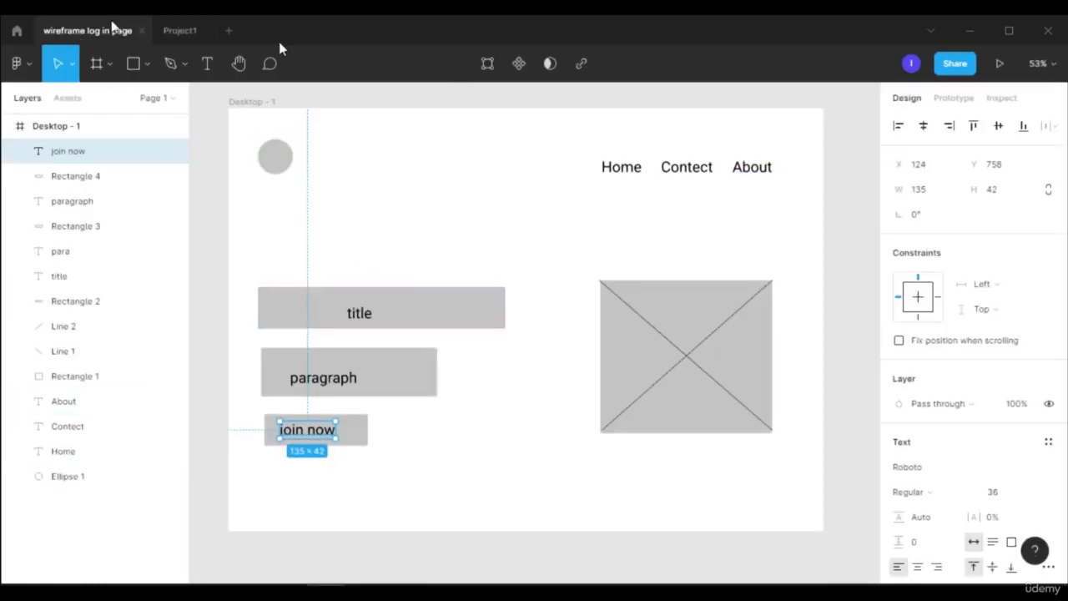
pyautogui.click(183, 30)
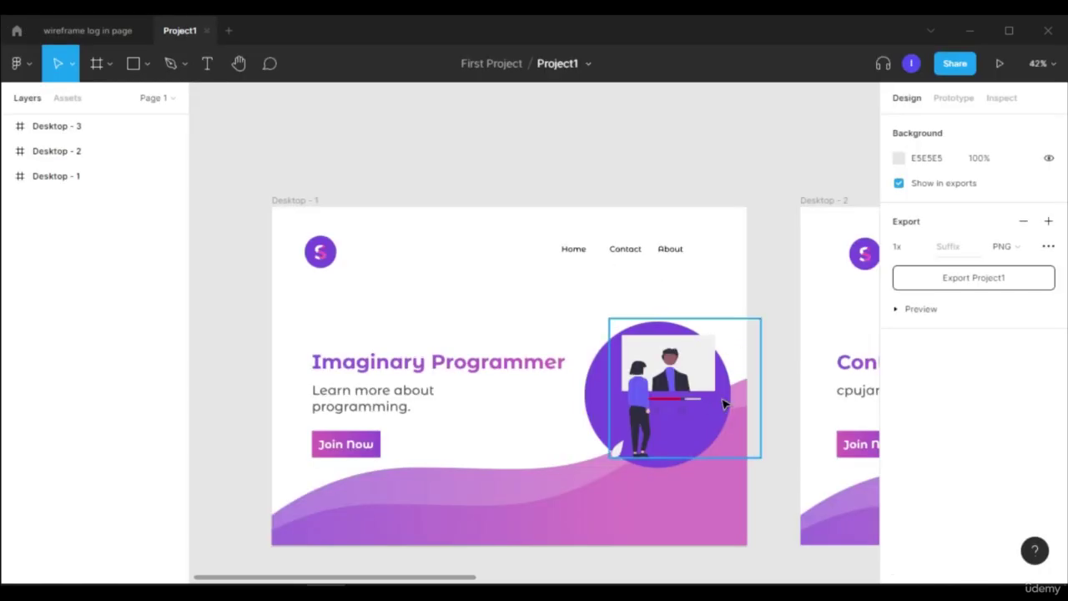
pyautogui.click(95, 28)
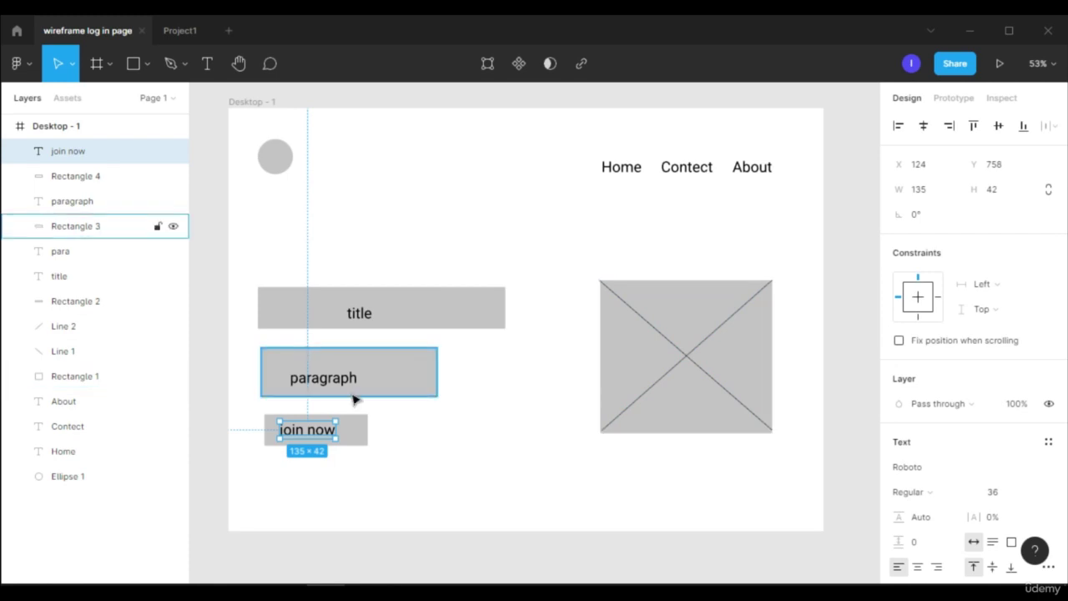
pyautogui.click(179, 30)
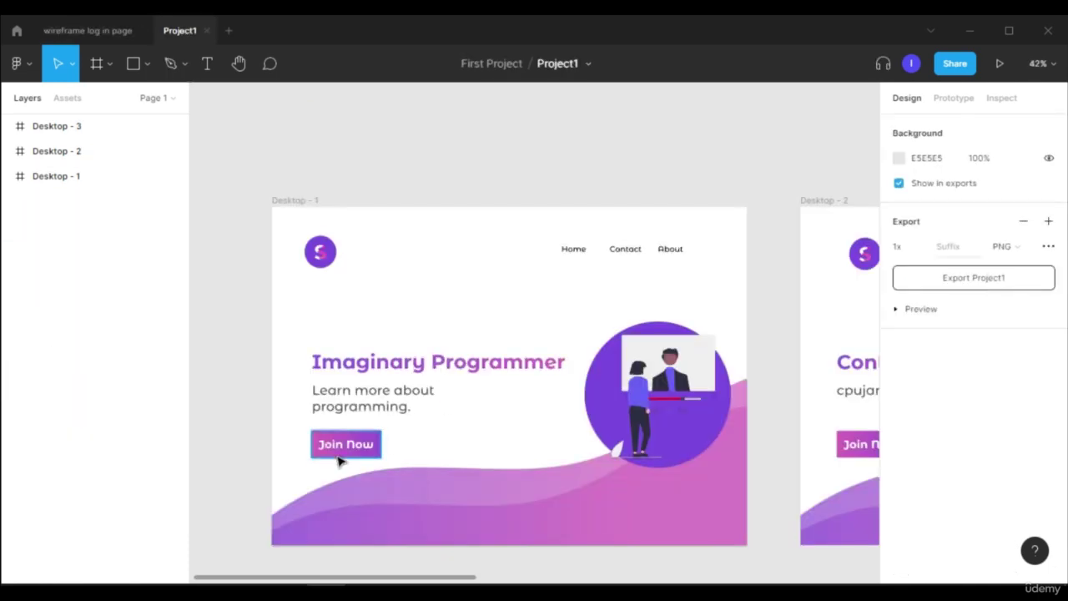
pyautogui.click(81, 28)
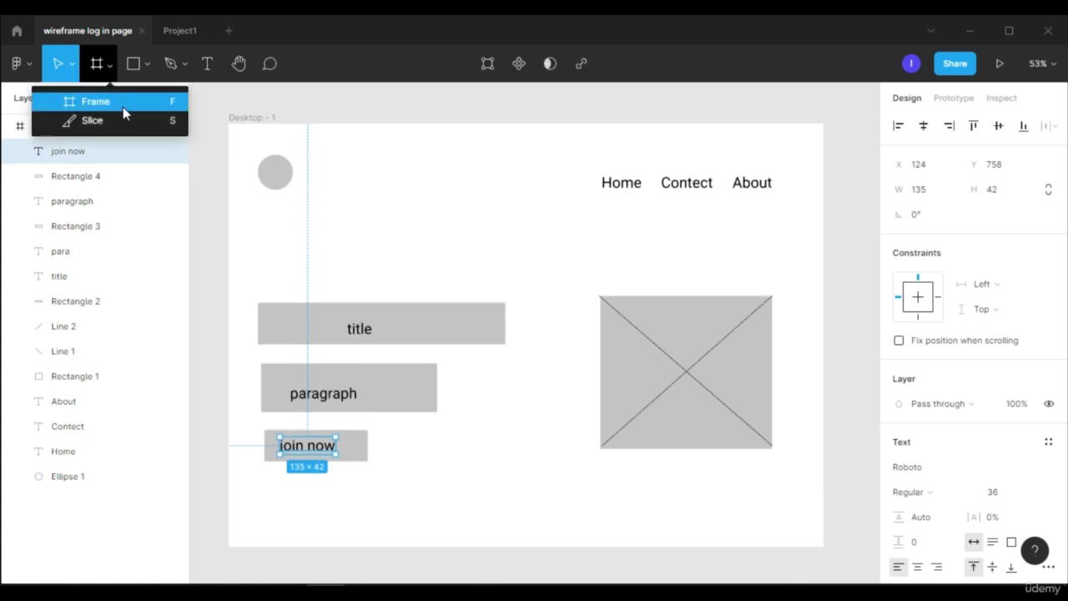
# Add a 414 × 896 iPhone 11 Pro Max frame beside the desktop frame
pyautogui.click(122, 109)
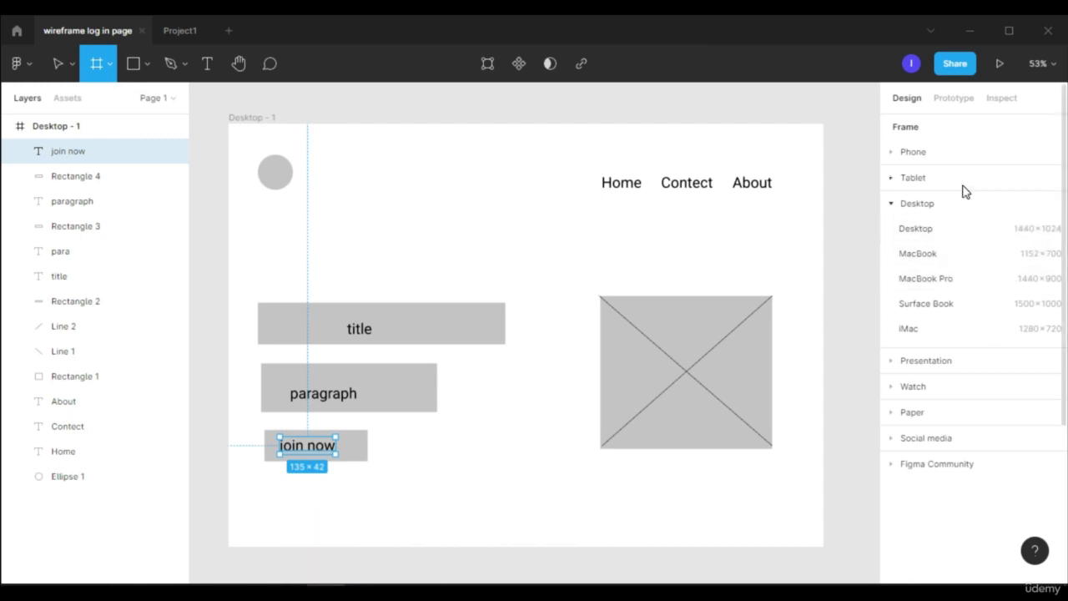
pyautogui.click(914, 154)
pyautogui.click(940, 178)
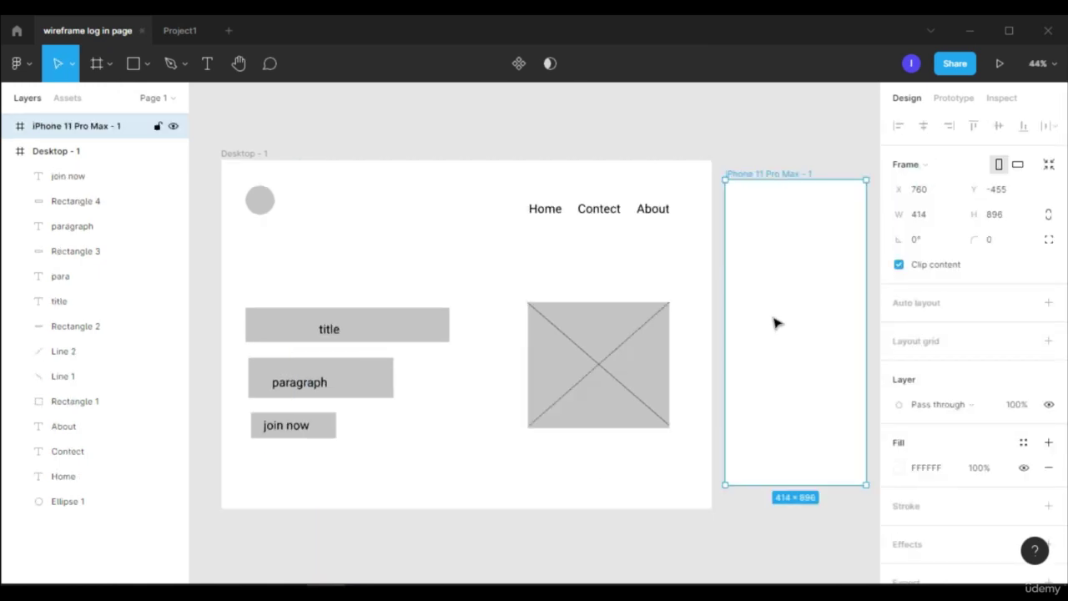
# Draw a small logo circle and a 244 × 76 grey box in the iPhone frame
pyautogui.press('o')
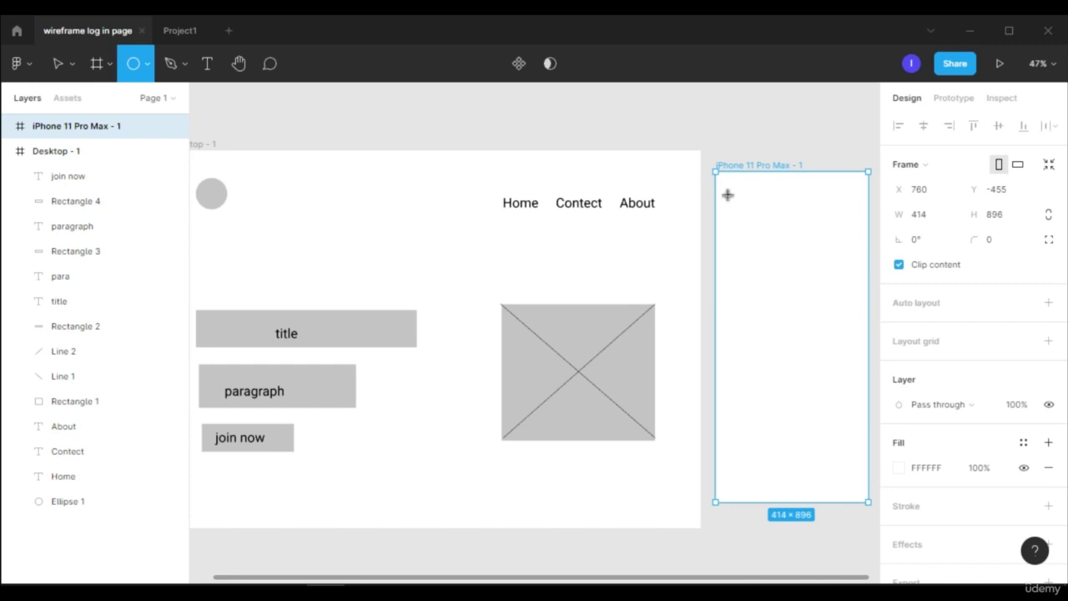
pyautogui.moveTo(727, 195)
pyautogui.mouseDown()
pyautogui.moveTo(755, 221)
pyautogui.moveTo(746, 209)
pyautogui.mouseUp()
pyautogui.press('r')
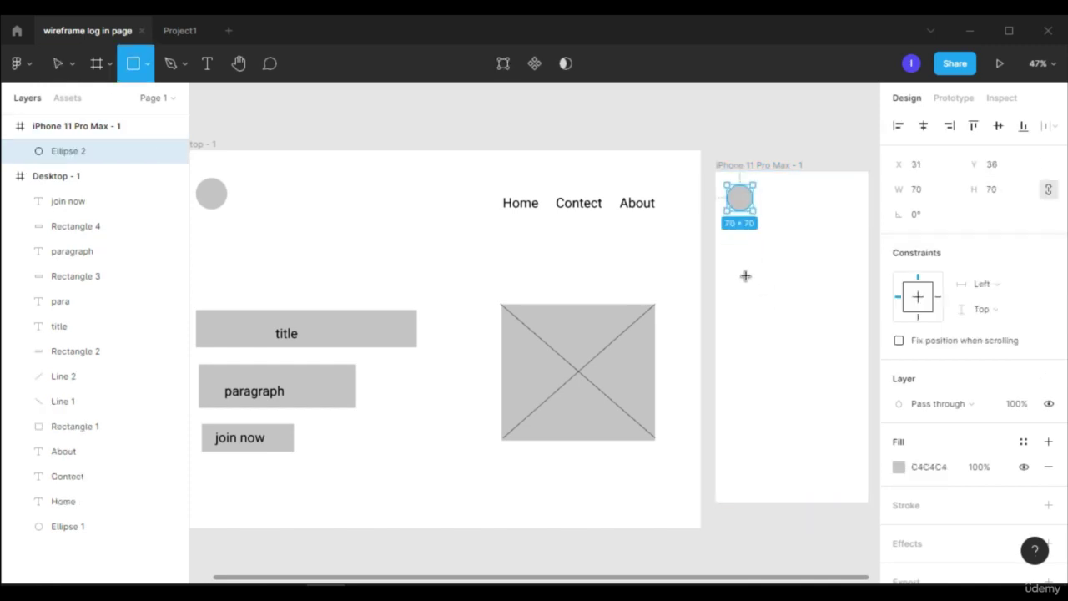
pyautogui.moveTo(745, 276); pyautogui.dragTo(835, 304)
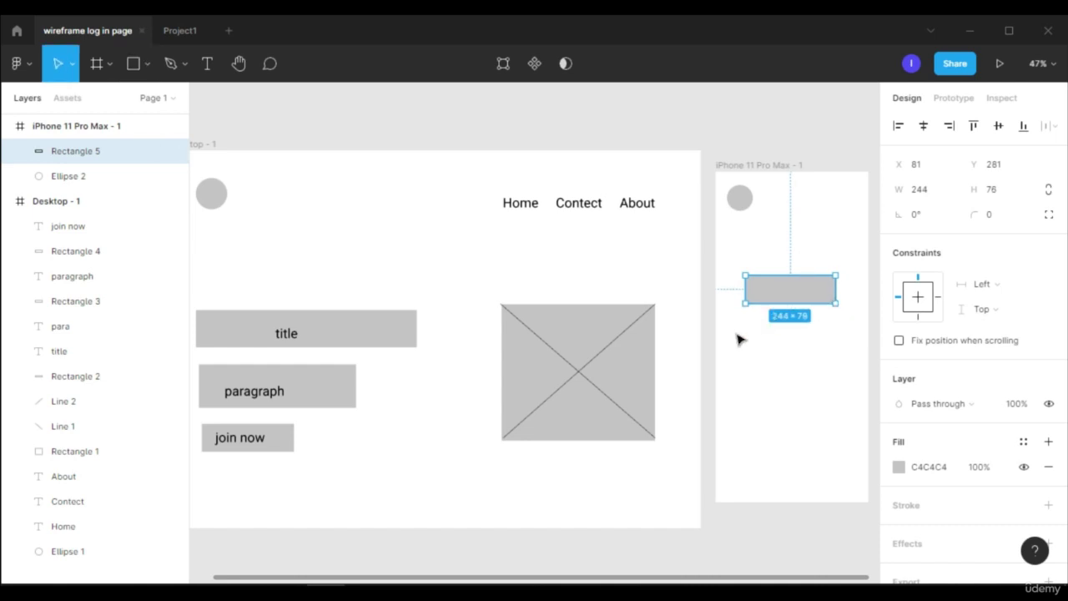
# Duplicate the grey box and place the copy just below it
pyautogui.press('r')
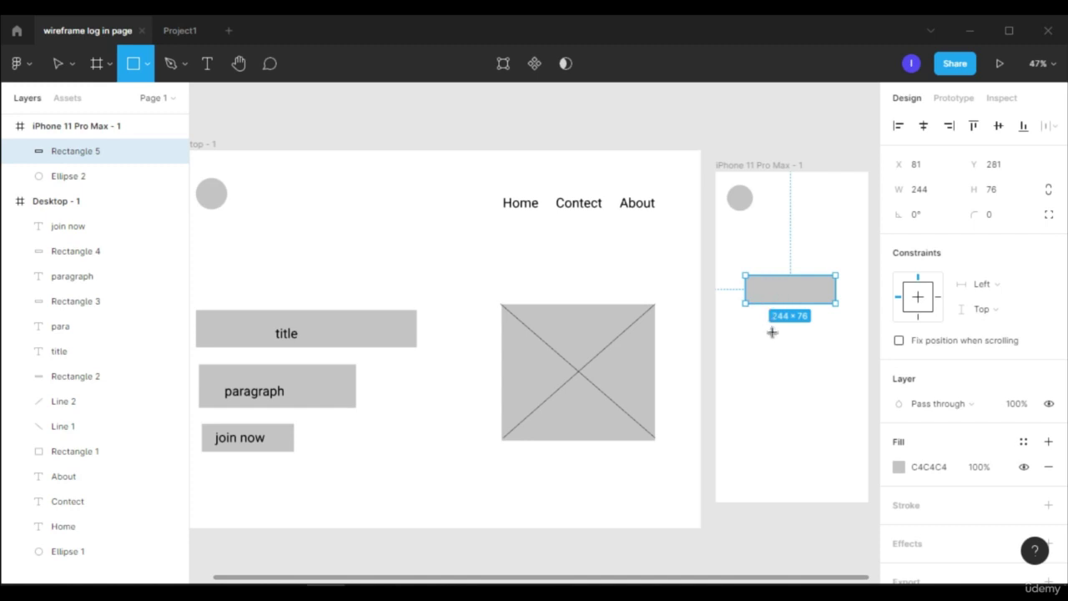
pyautogui.press('v')
pyautogui.moveTo(794, 296); pyautogui.dragTo(795, 335)
pyautogui.click(789, 397)
# Fill the upper box with light pink EEDCDC
pyautogui.click(796, 299)
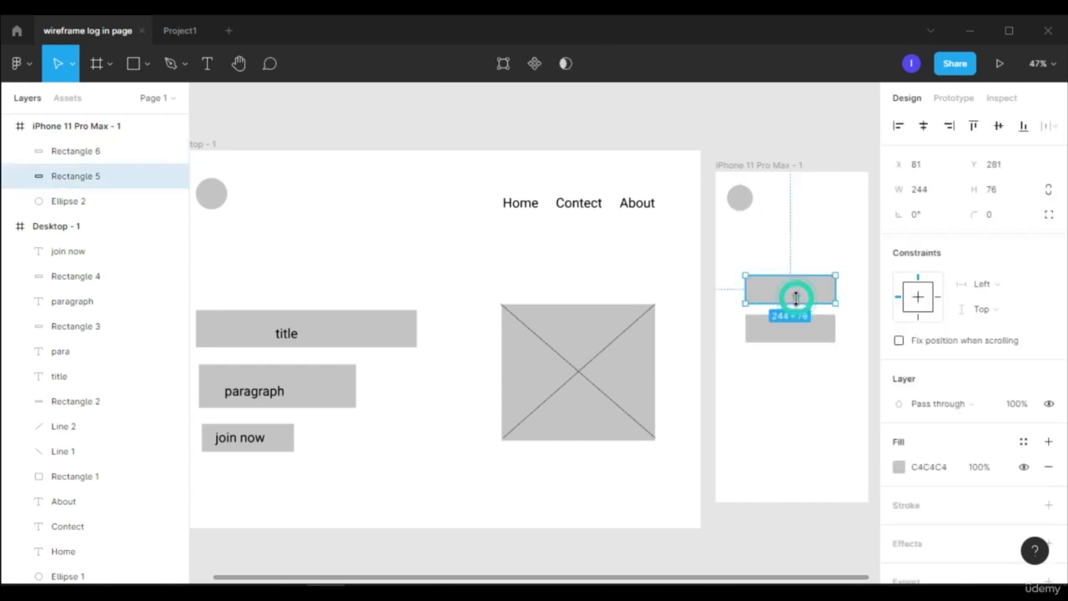
pyautogui.click(899, 467)
pyautogui.click(727, 229)
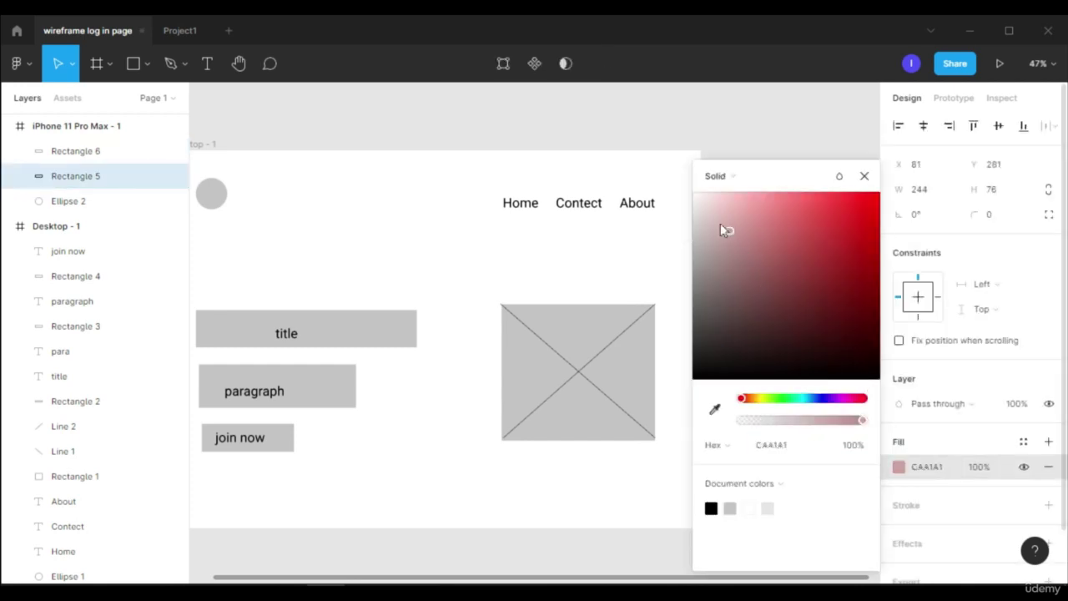
pyautogui.click(863, 174)
pyautogui.click(771, 389)
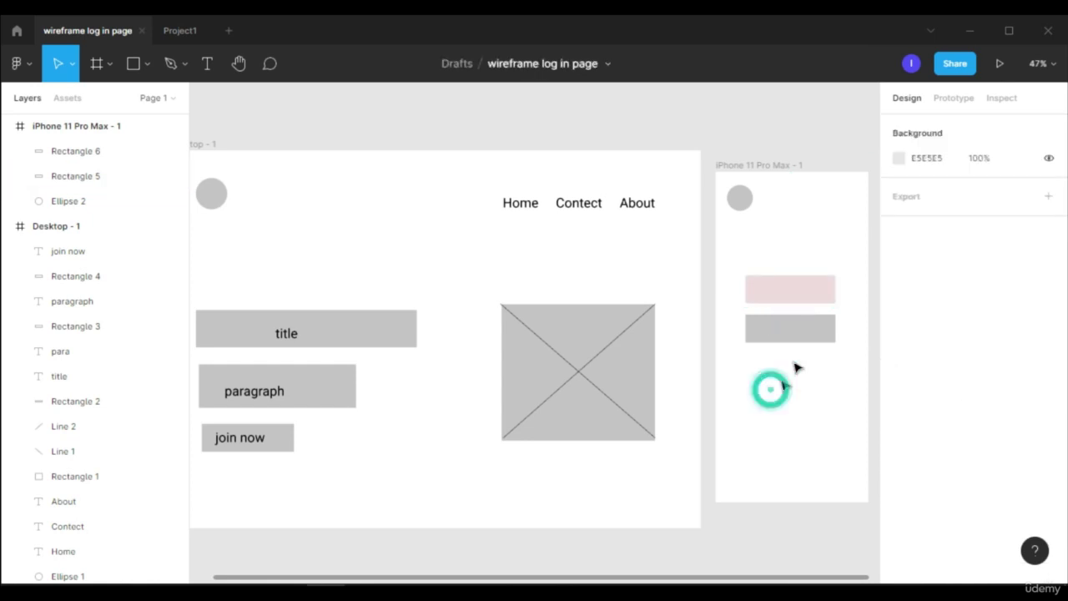
pyautogui.click(785, 290)
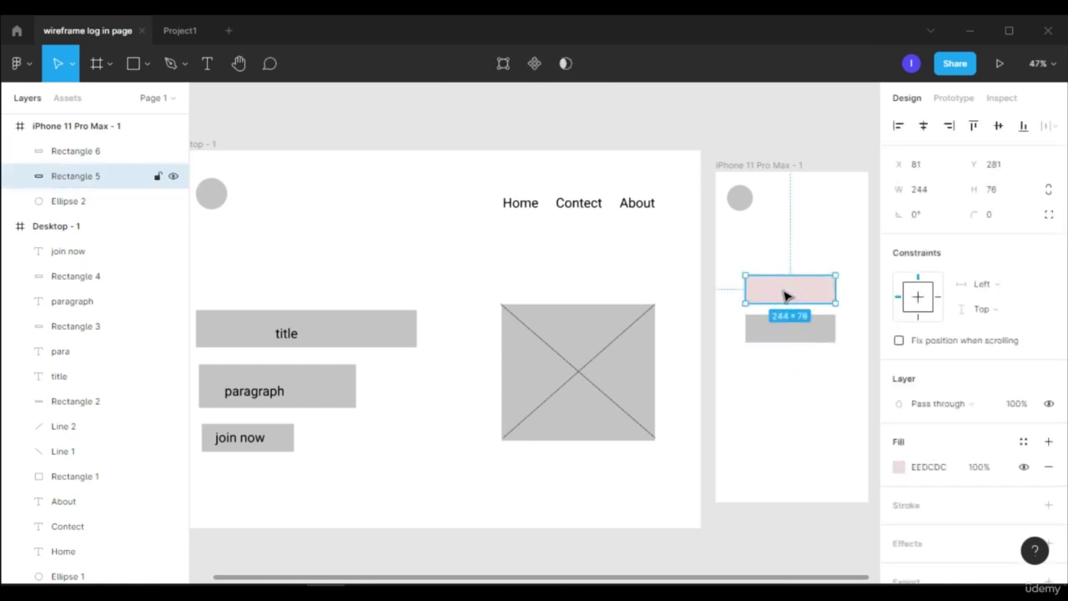
# Add a 'username' text layer on the pink field of the iPhone frame, sized 14 pt
pyautogui.click(207, 63)
pyautogui.click(765, 293)
pyautogui.write('us')
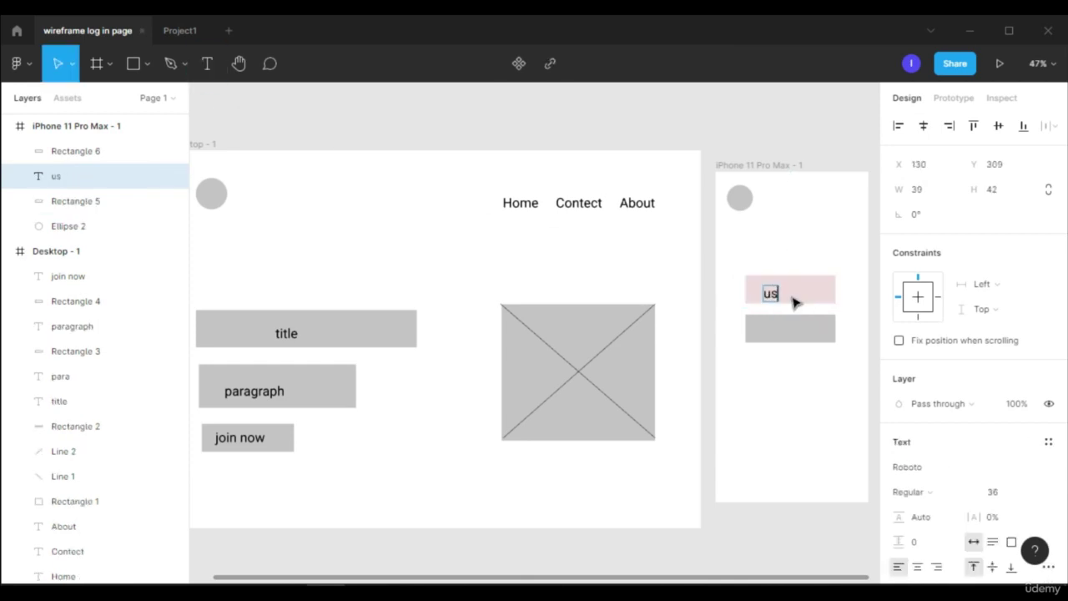
pyautogui.write('ername')
pyautogui.hotkey('ctrl', 'a')
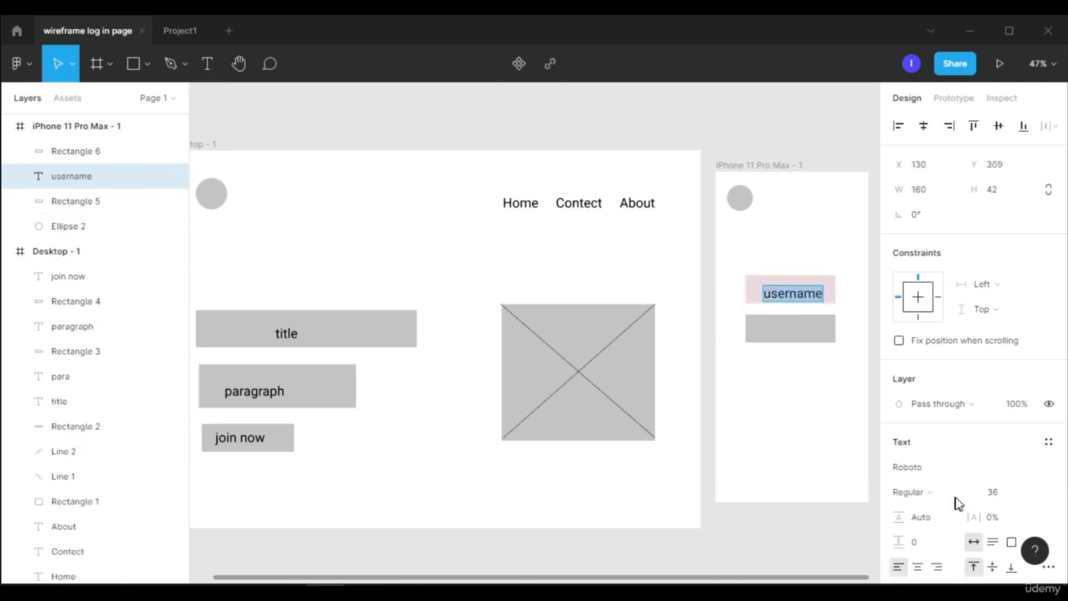
pyautogui.click(1032, 494)
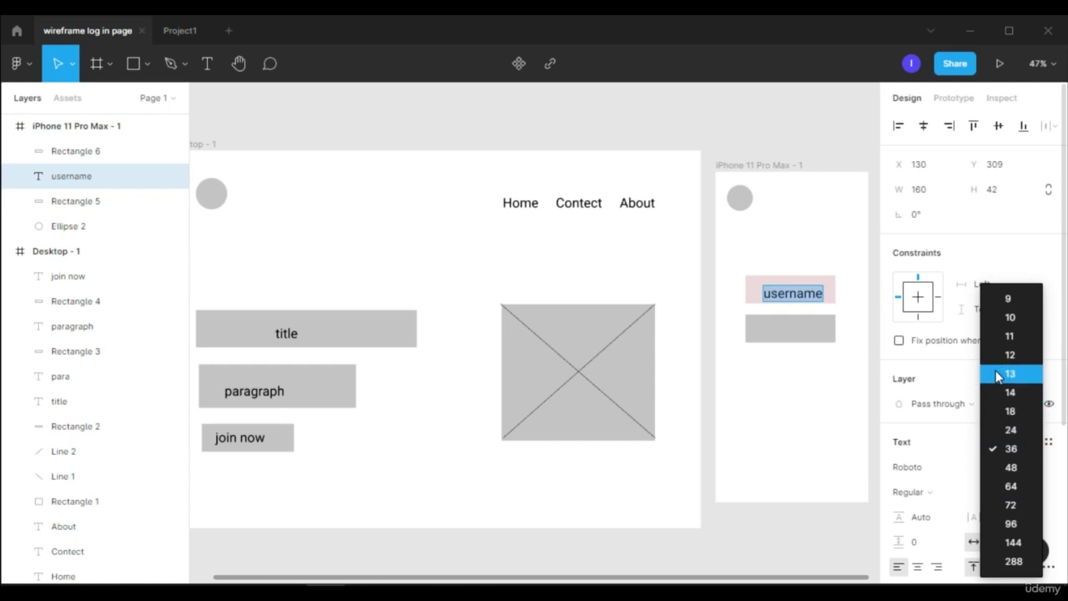
pyautogui.click(1017, 392)
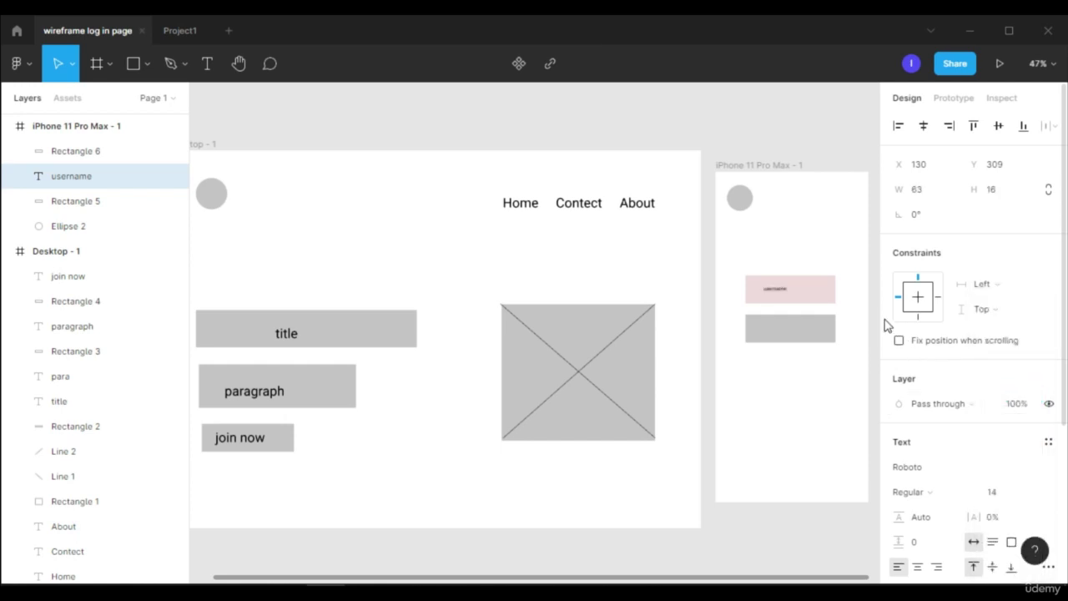
# Nudge username left, then add a 36-pt 'Login' label centred in the grey button
pyautogui.scroll(3, 813, 309)
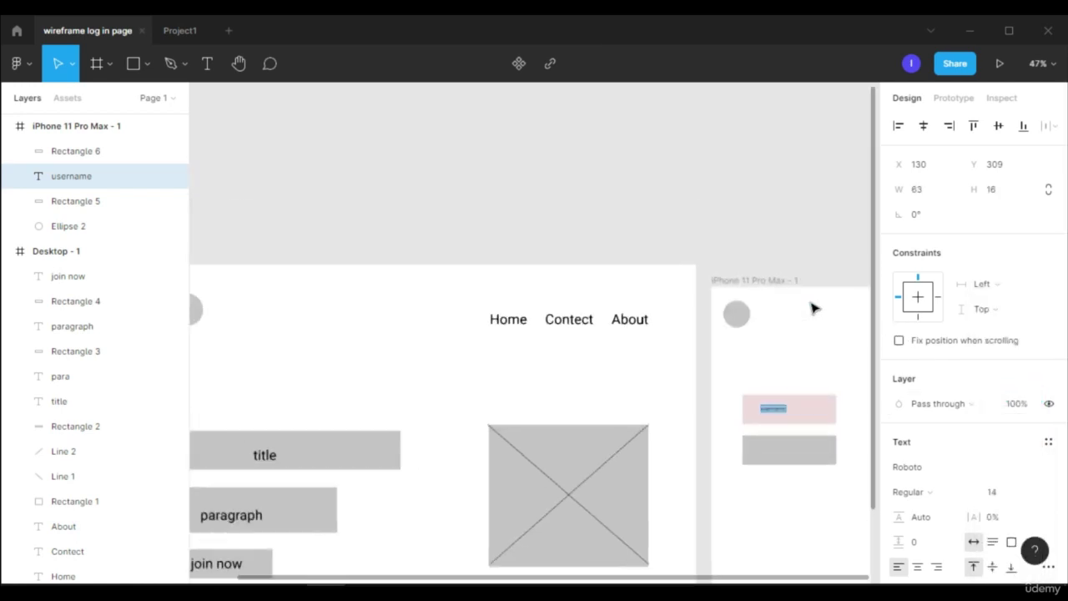
pyautogui.scroll(5, 811, 305)
pyautogui.moveTo(624, 207)
pyautogui.mouseDown()
pyautogui.moveTo(601, 209)
pyautogui.moveTo(607, 201)
pyautogui.mouseUp()
pyautogui.click(664, 282)
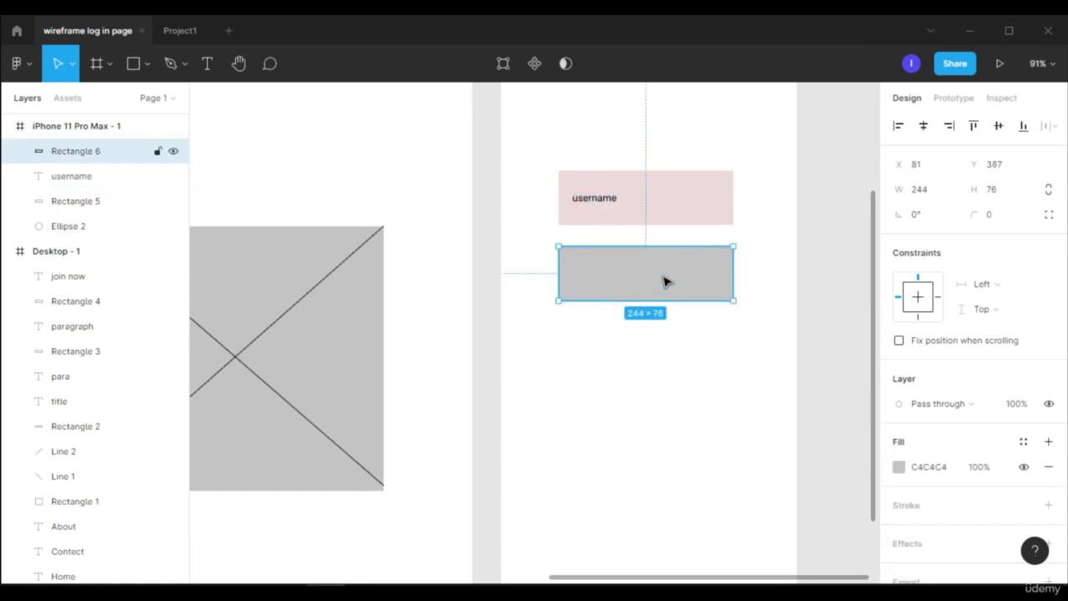
pyautogui.press('t')
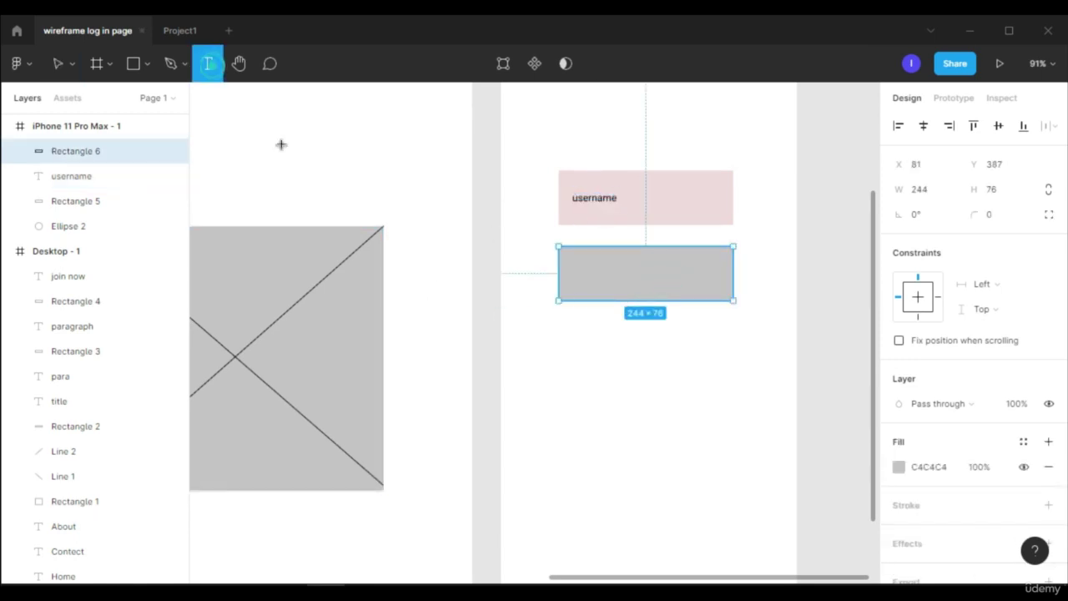
pyautogui.moveTo(586, 261); pyautogui.dragTo(701, 284)
pyautogui.write('Login')
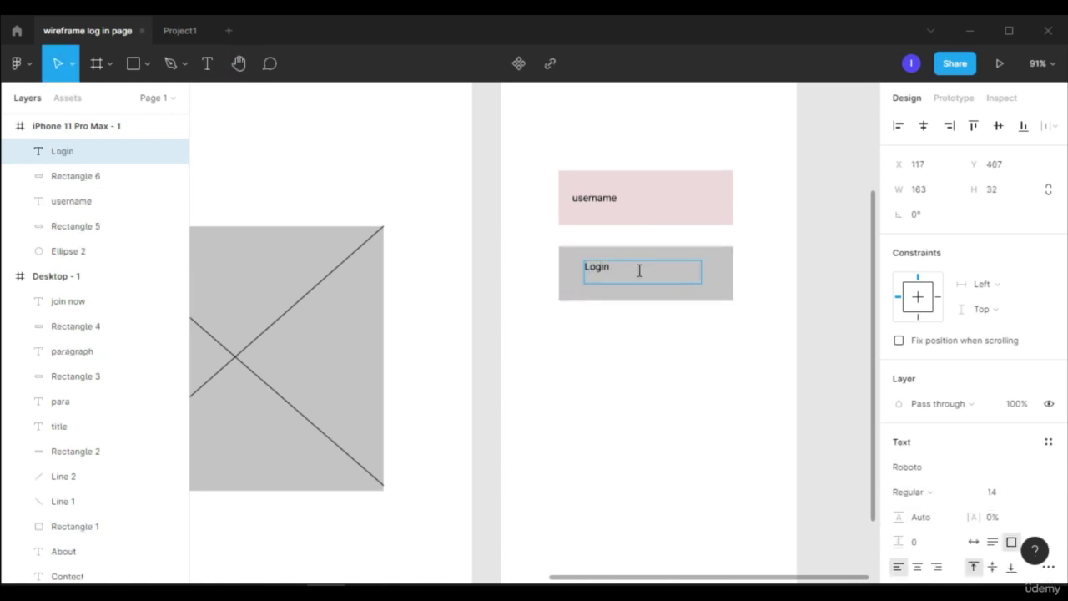
pyautogui.click(608, 275)
pyautogui.click(610, 268)
pyautogui.doubleClick(611, 268)
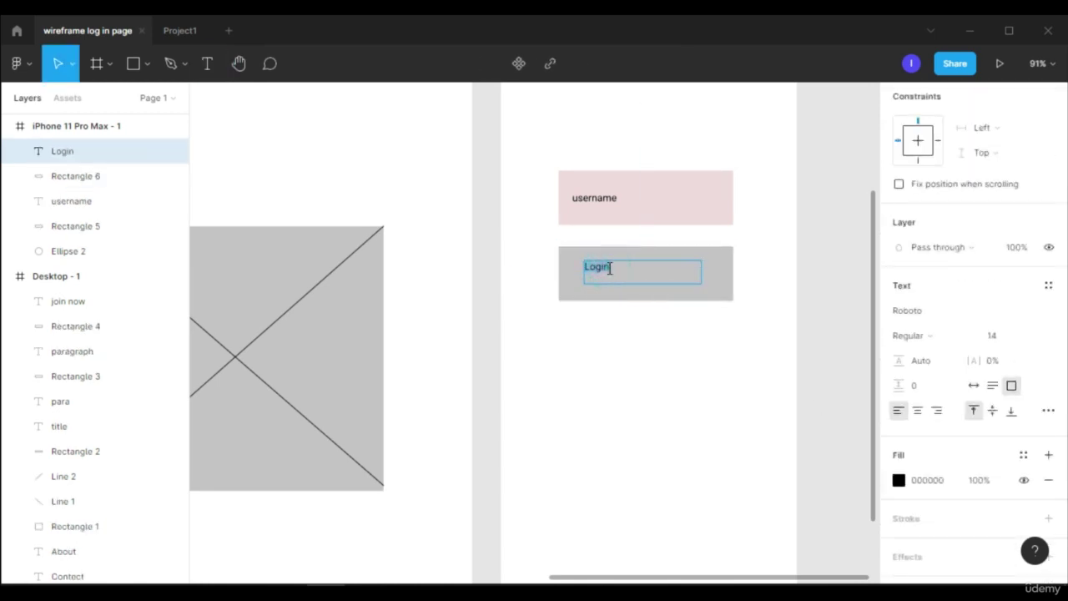
pyautogui.click(1032, 337)
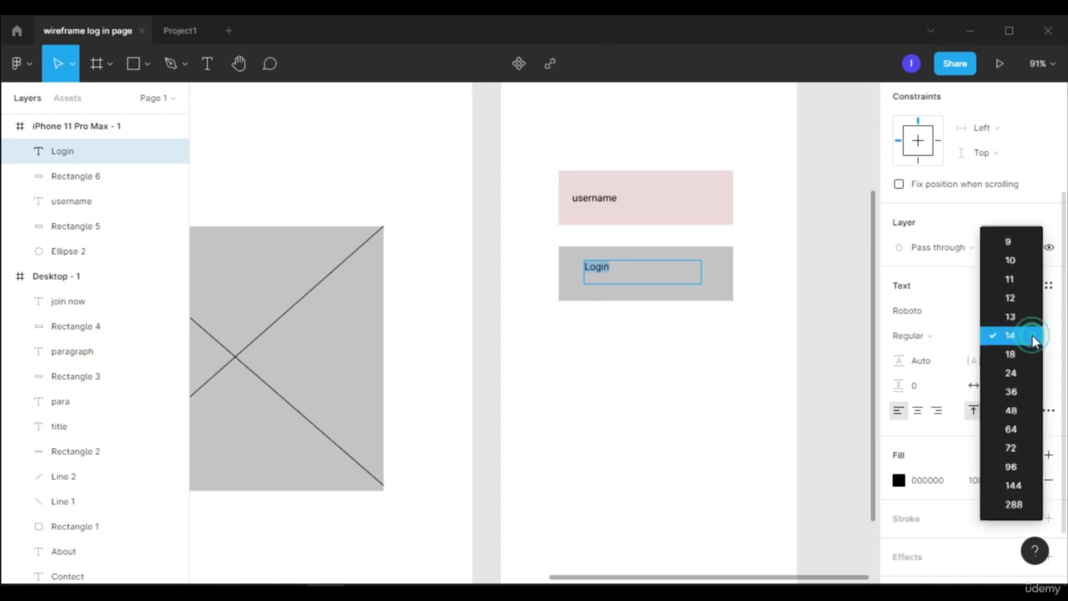
pyautogui.click(1014, 392)
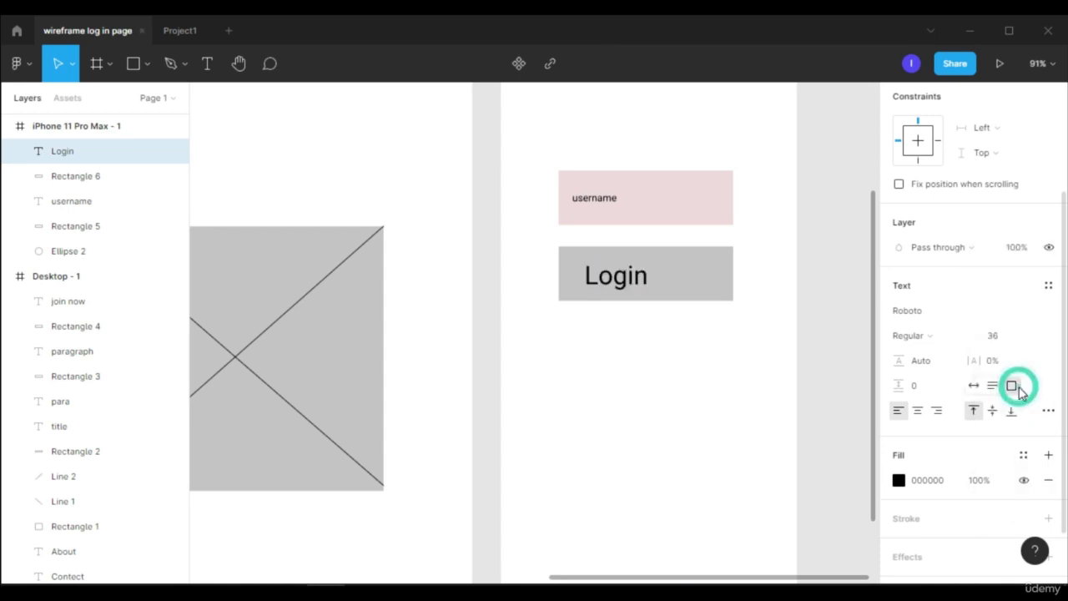
pyautogui.moveTo(606, 286); pyautogui.dragTo(664, 285)
# Duplicate the username text below the button as 'Forgot password' at 10 pt
pyautogui.click(588, 199)
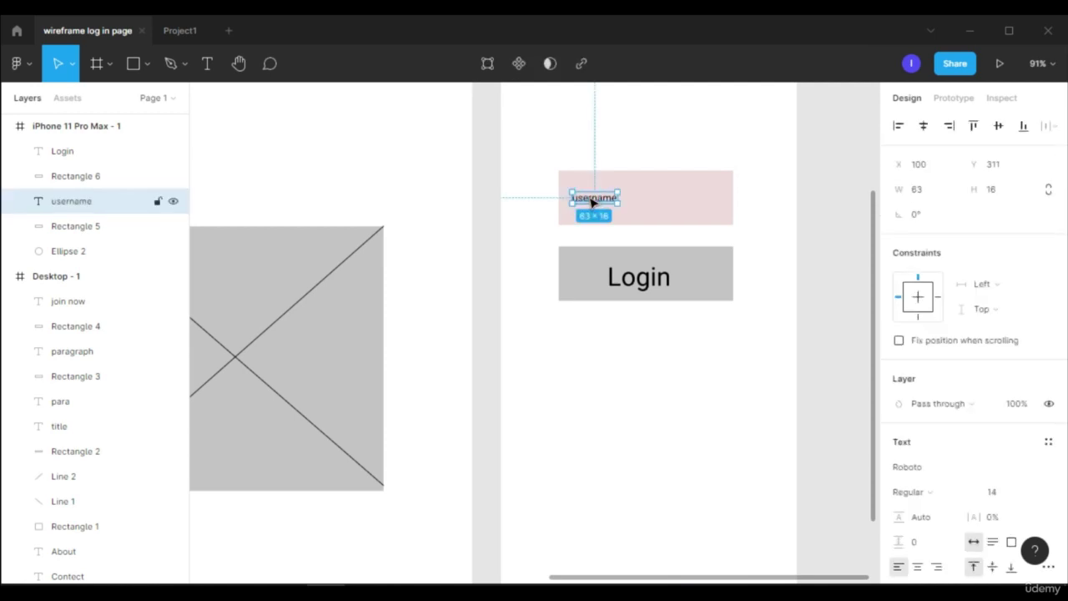
pyautogui.moveTo(592, 201); pyautogui.dragTo(636, 326)
pyautogui.doubleClick(636, 324)
pyautogui.write('Forgot password')
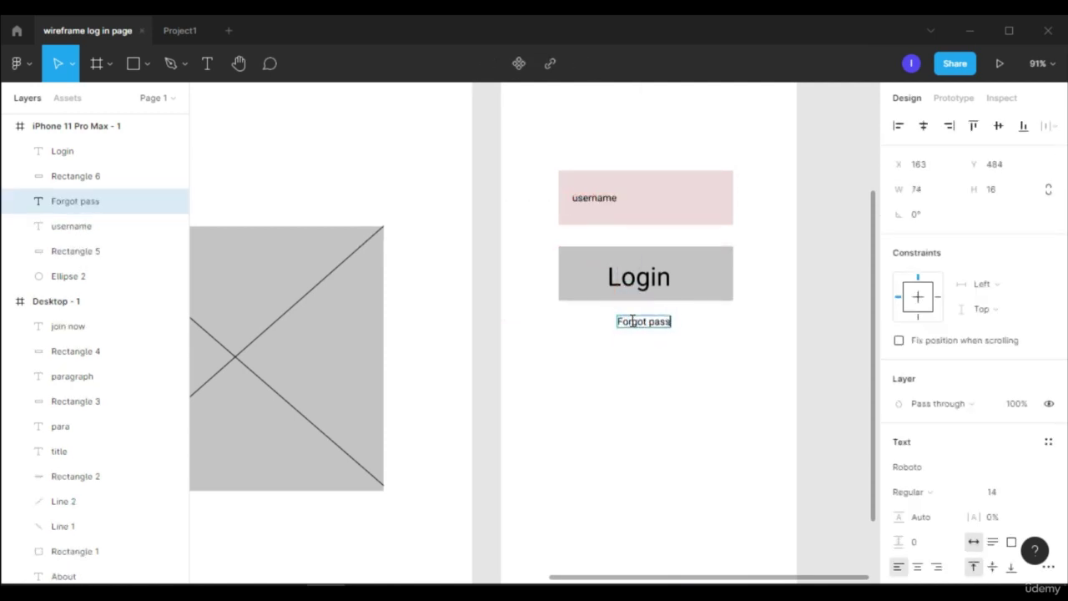
pyautogui.doubleClick(673, 322)
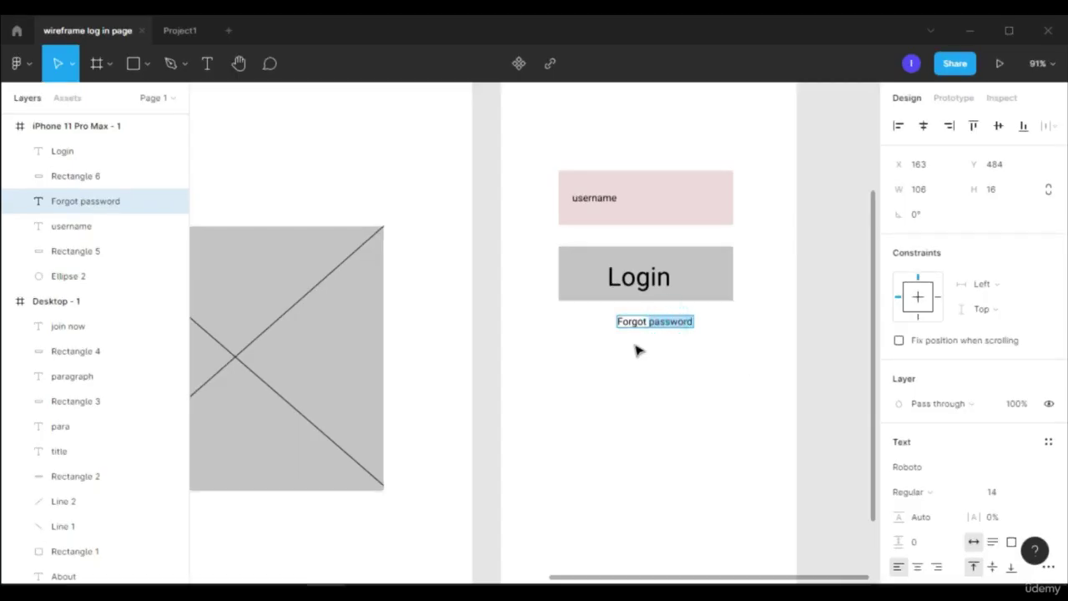
pyautogui.hotkey('ctrl', 'a')
pyautogui.click(1032, 493)
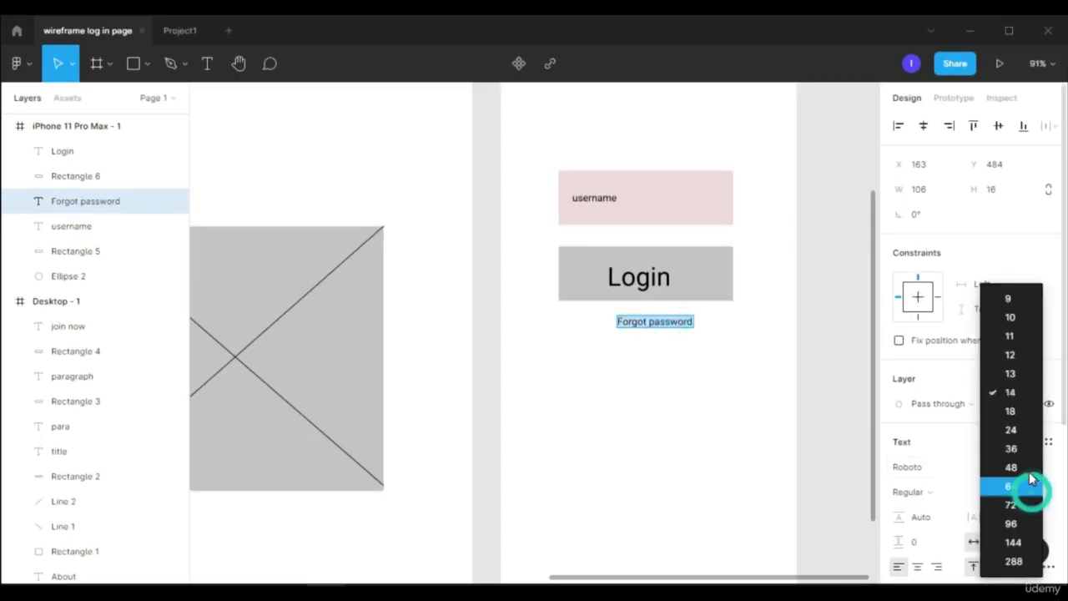
pyautogui.click(1007, 326)
pyautogui.press('Escape')
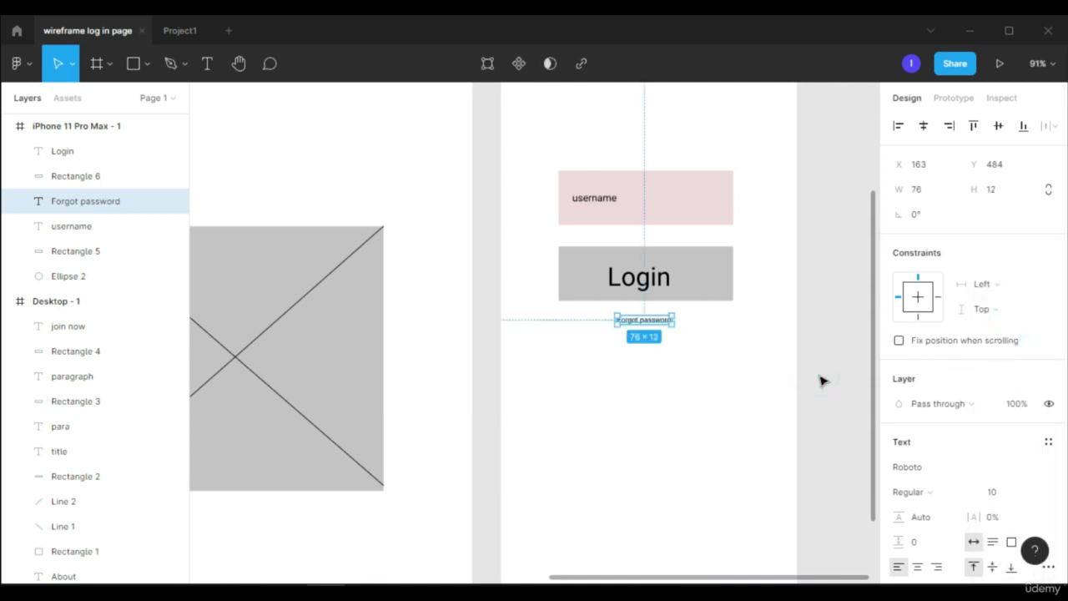
pyautogui.scroll(-3, 653, 423)
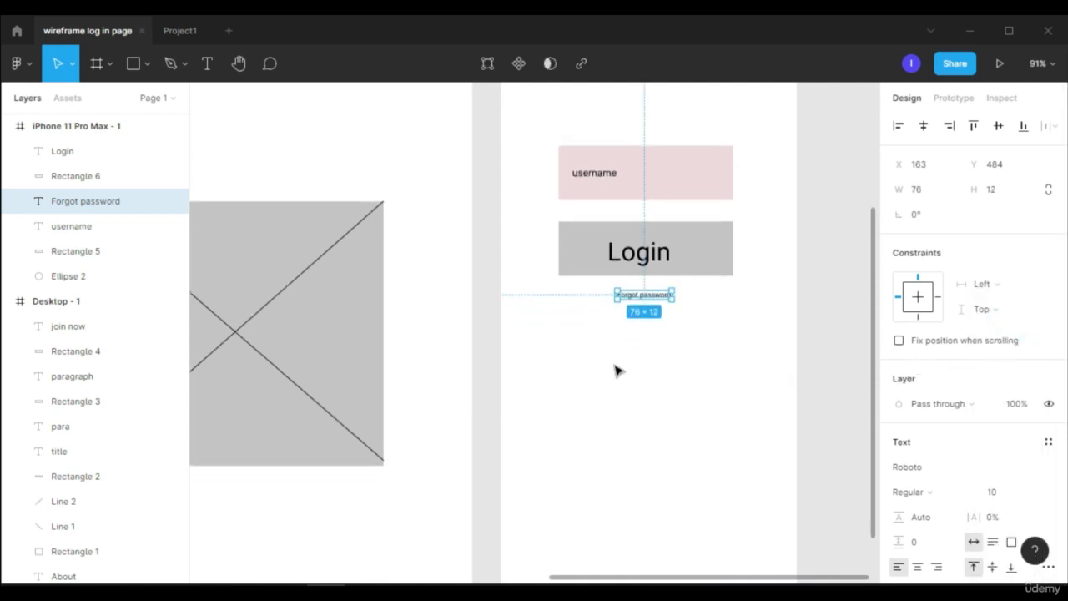
pyautogui.scroll(-3, 606, 435)
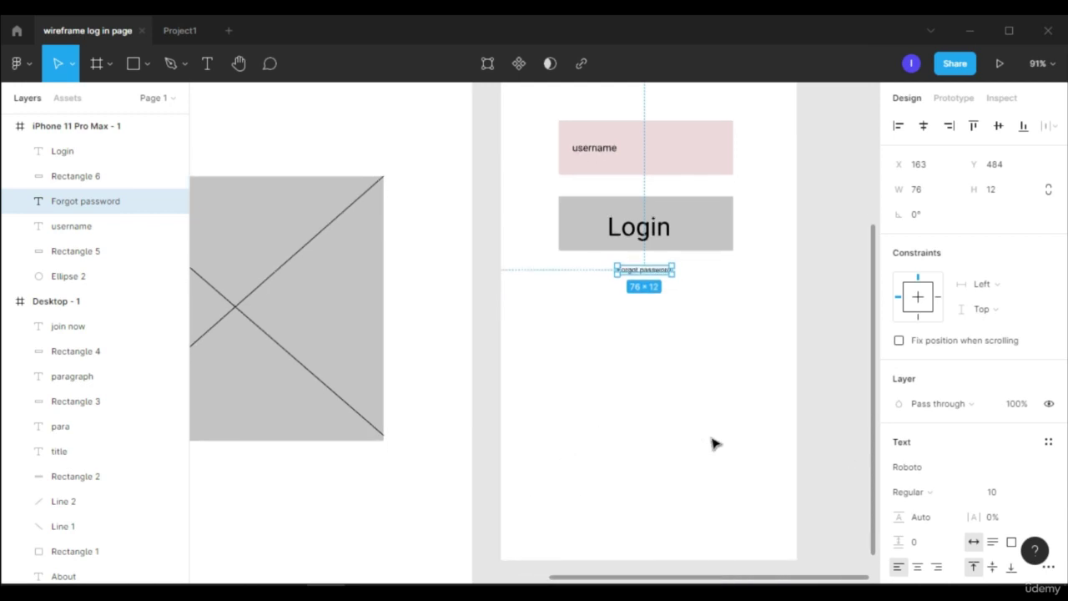
# Draw a small social-button square and centre an 18-pt 'F' letter in it
pyautogui.press('r')
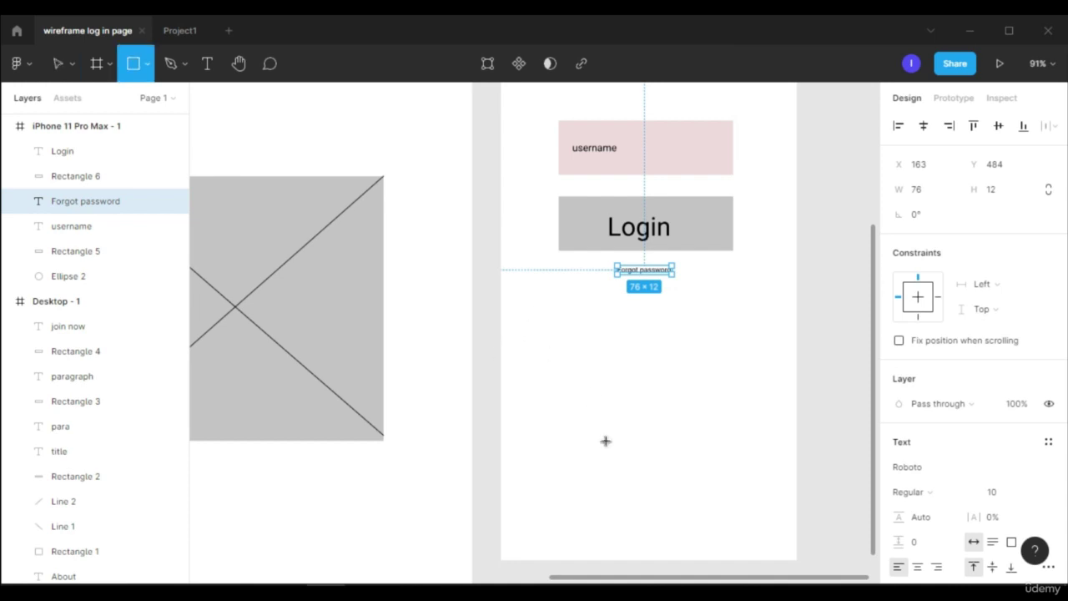
pyautogui.moveTo(552, 422)
pyautogui.mouseDown()
pyautogui.moveTo(599, 464)
pyautogui.moveTo(632, 443)
pyautogui.moveTo(707, 443)
pyautogui.mouseUp()
pyautogui.click(580, 444)
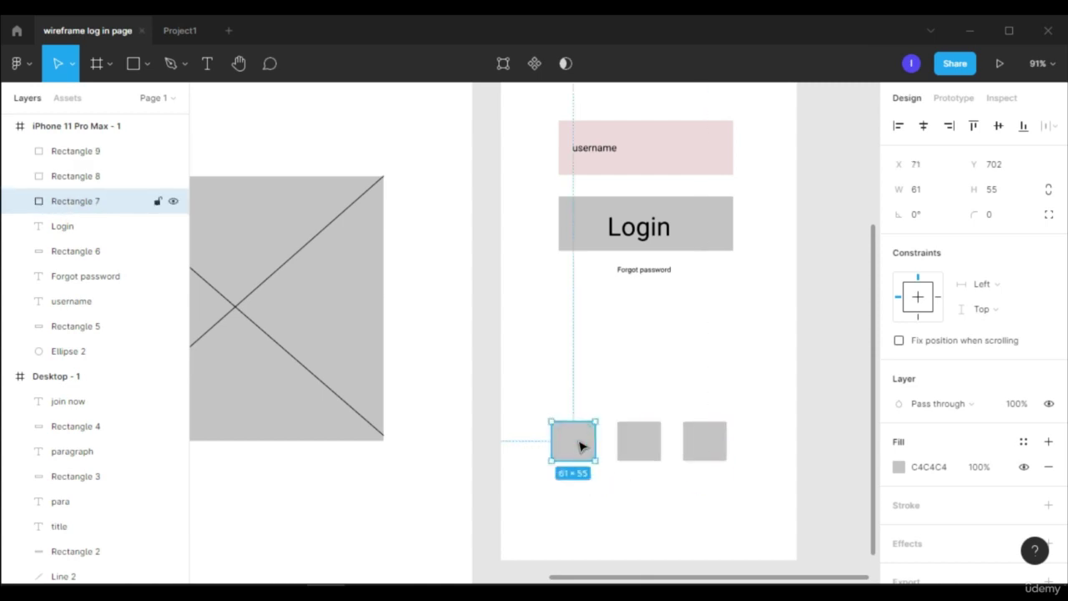
pyautogui.press('t')
pyautogui.click(567, 439)
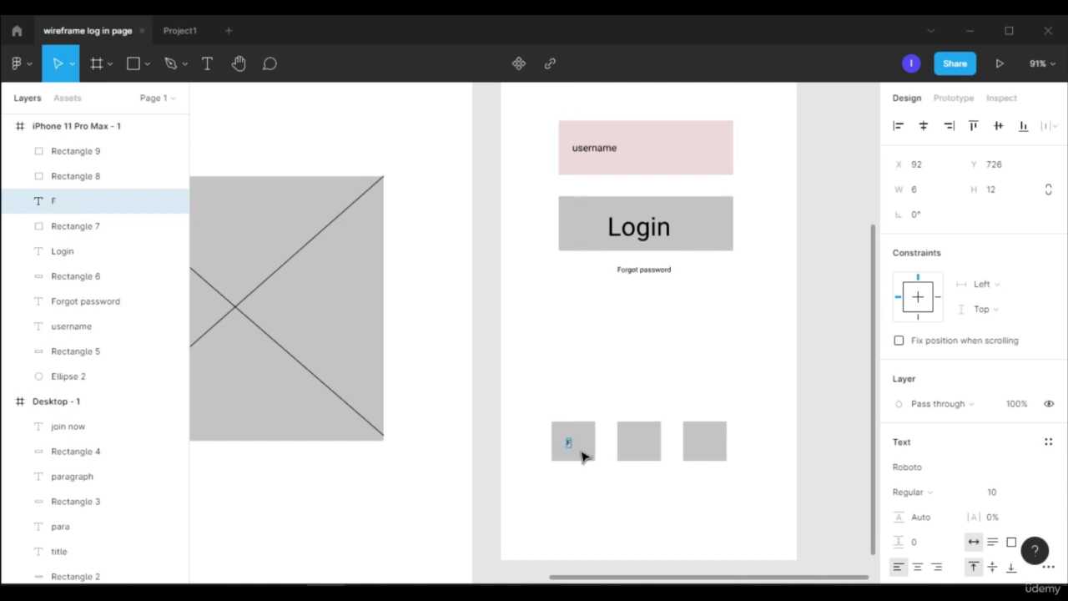
pyautogui.click(1032, 491)
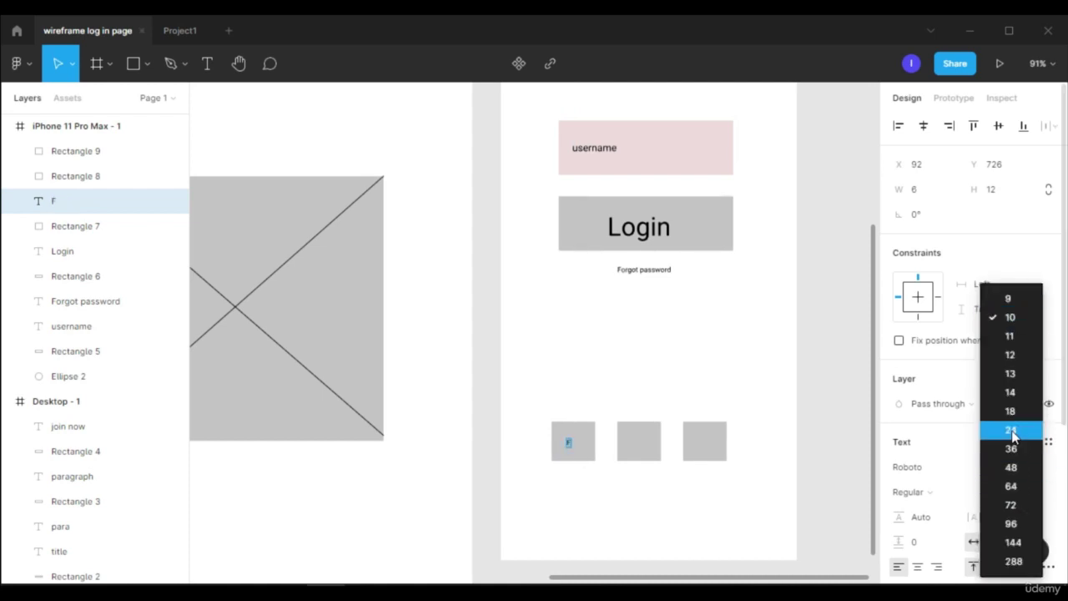
pyautogui.click(1011, 409)
pyautogui.scroll(2, 571, 441)
pyautogui.moveTo(571, 441); pyautogui.dragTo(579, 448)
# Add a 'G' letter centred in the second social box
pyautogui.click(650, 453)
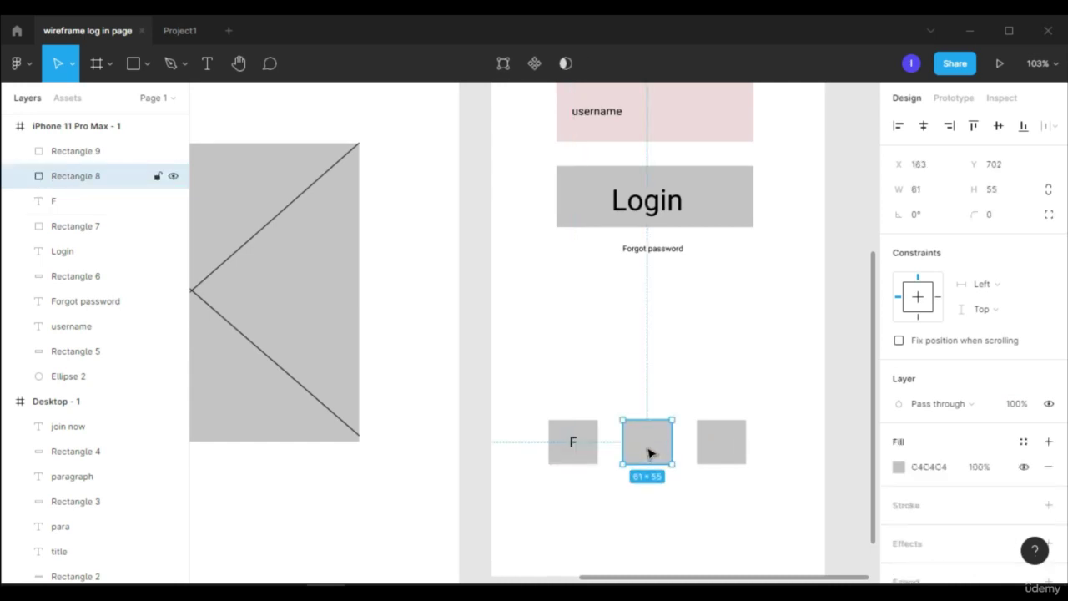
pyautogui.press('t')
pyautogui.click(641, 439)
pyautogui.write('G')
pyautogui.press('Escape')
pyautogui.moveTo(646, 444); pyautogui.dragTo(644, 446)
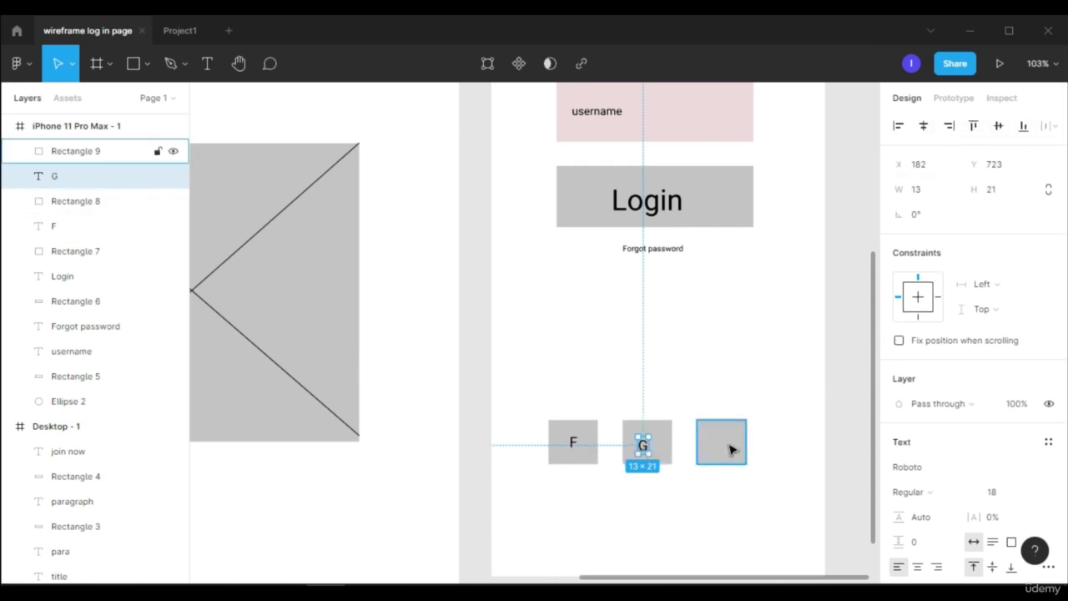
# Add a 'T' letter in the third box and vertically centre-align it with F
pyautogui.press('t')
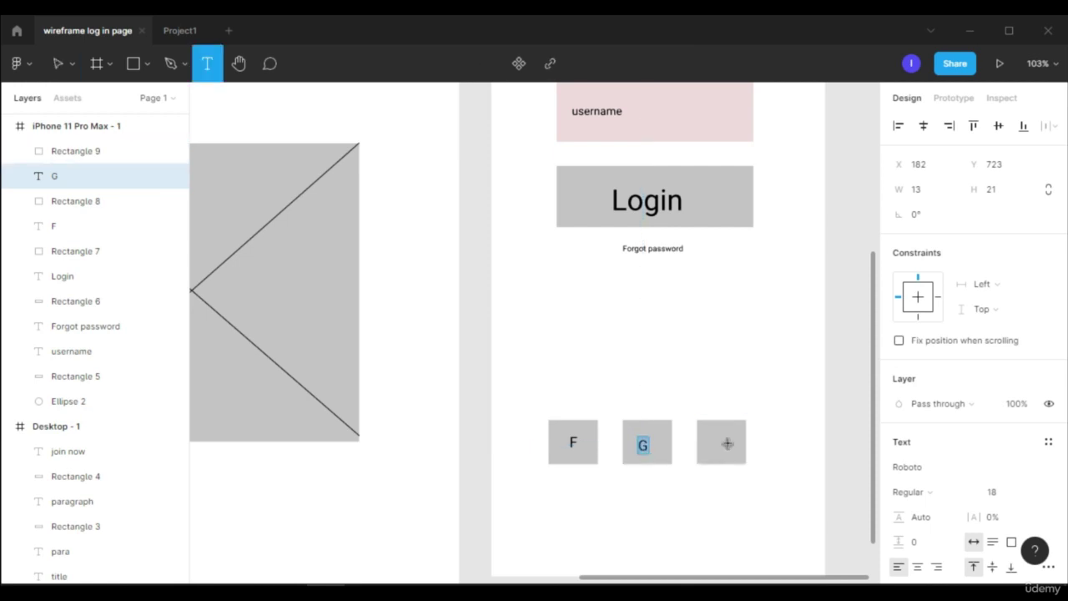
pyautogui.click(725, 438)
pyautogui.write('T')
pyautogui.press('Escape')
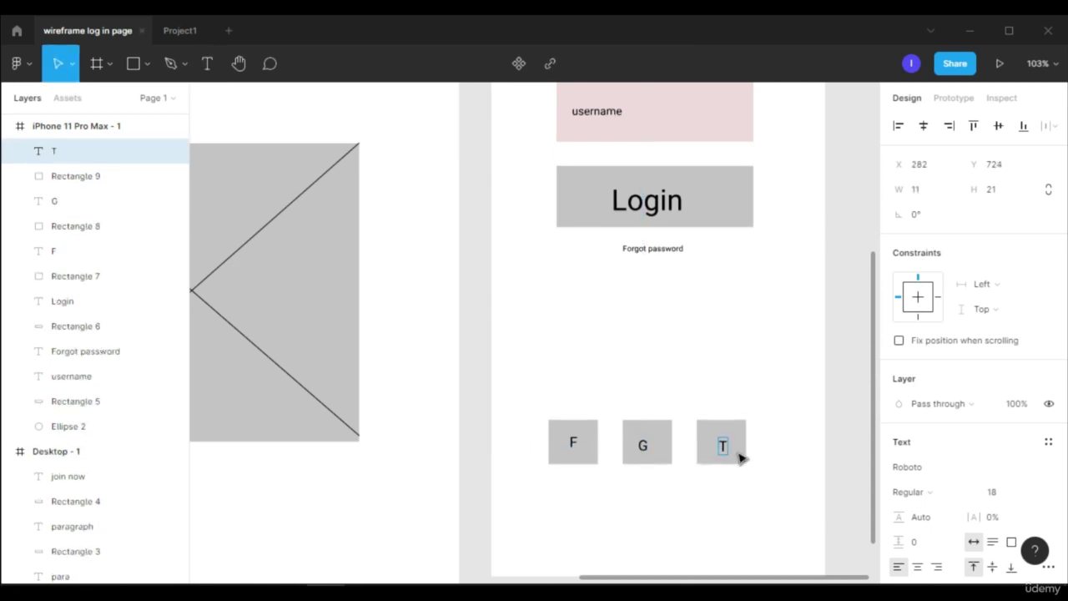
pyautogui.keyDown('shift'); pyautogui.click(575, 444); pyautogui.keyUp('shift')
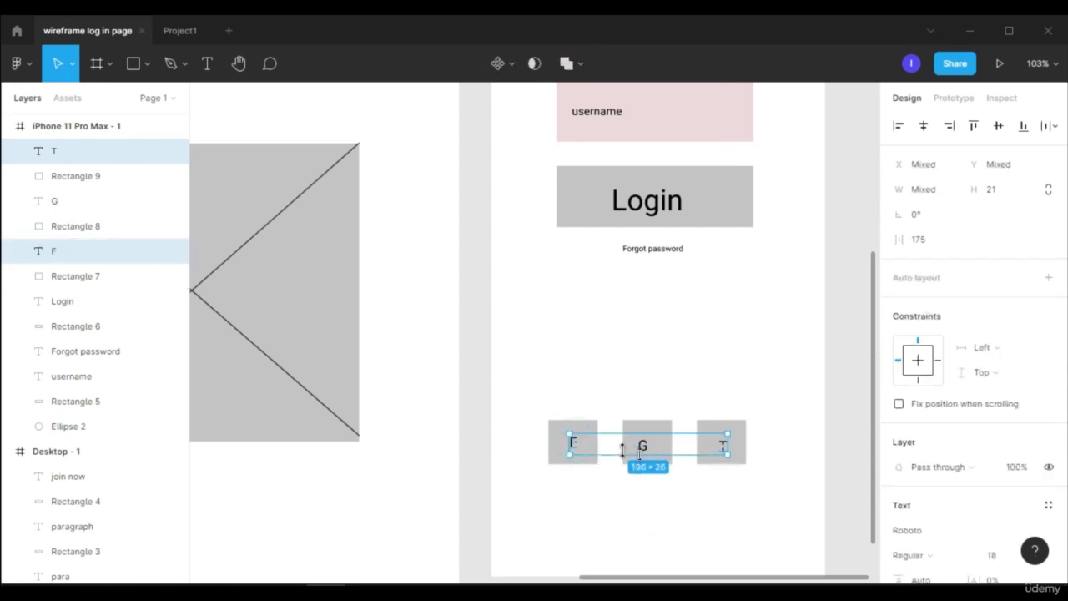
pyautogui.click(1024, 127)
pyautogui.click(999, 127)
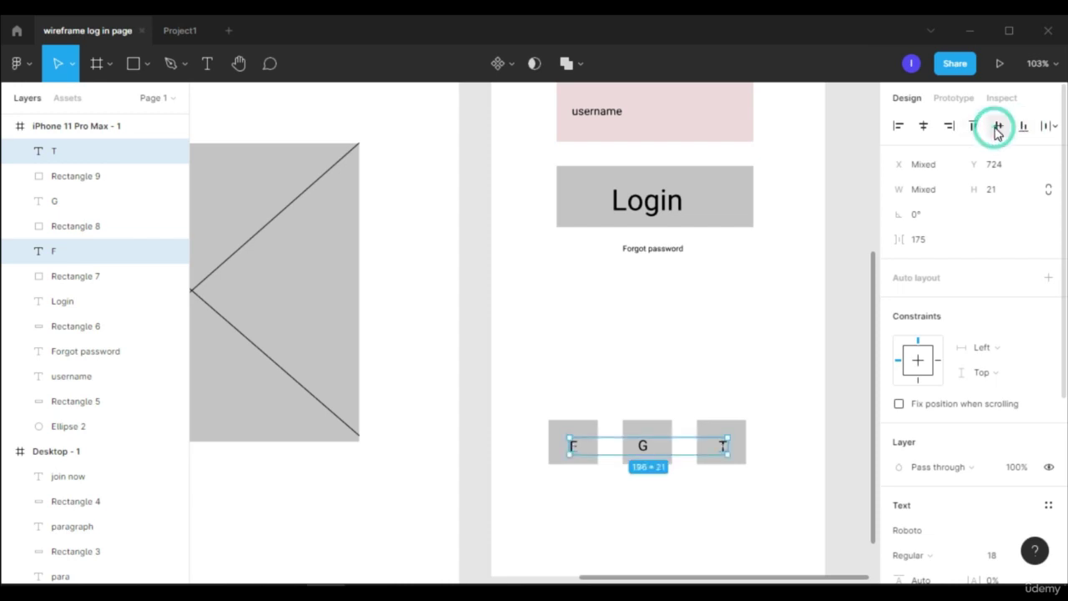
pyautogui.click(807, 398)
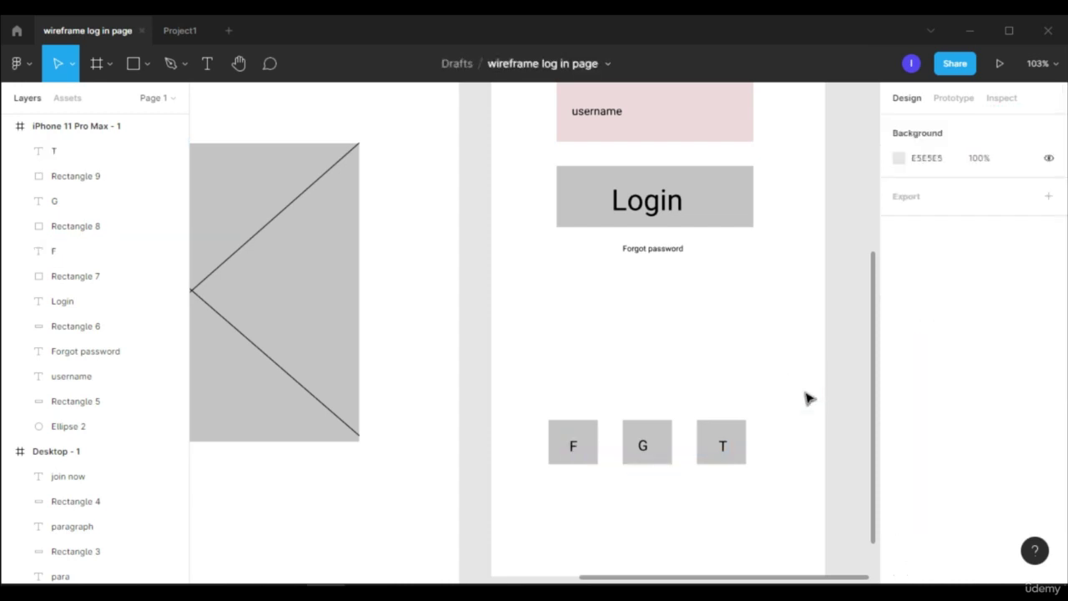
# Copy the Login rectangle and label below Forgot password, relabelling the copy 'Sign up'
pyautogui.scroll(3, 807, 398)
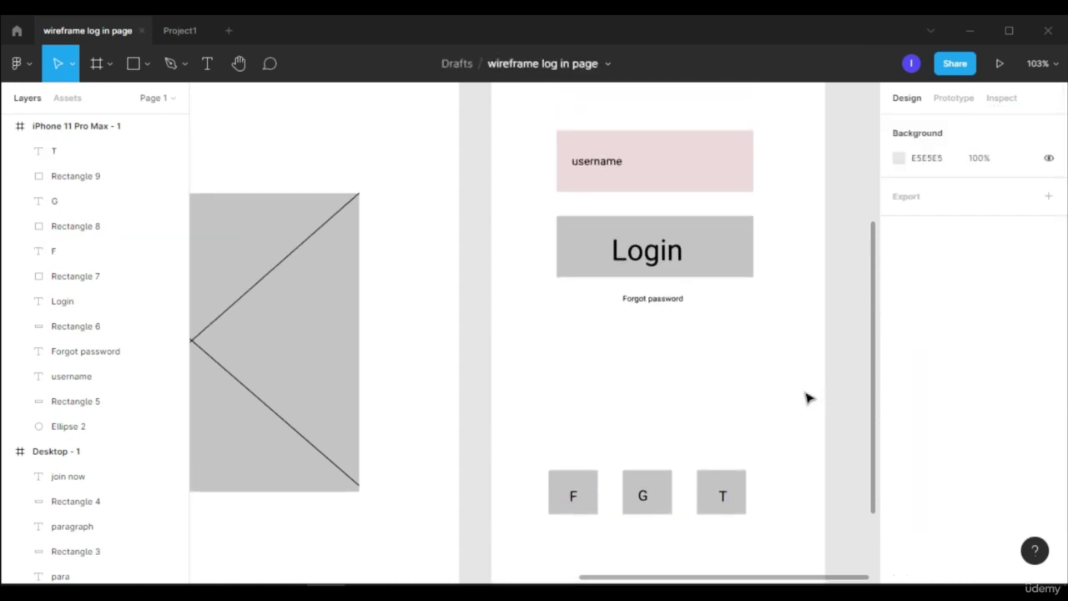
pyautogui.scroll(-4, 807, 398)
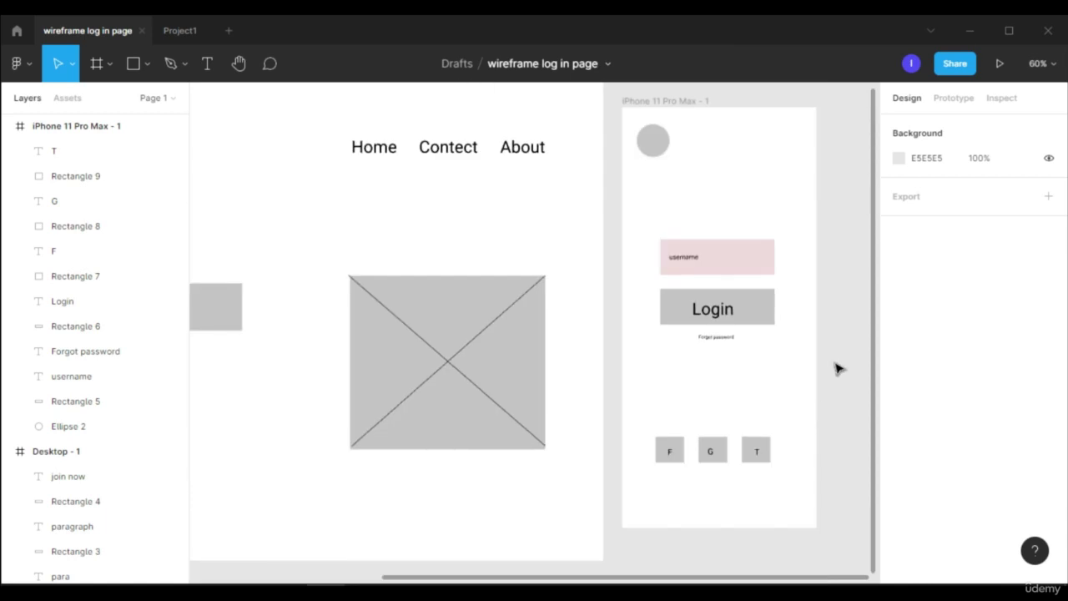
pyautogui.scroll(1, 838, 368)
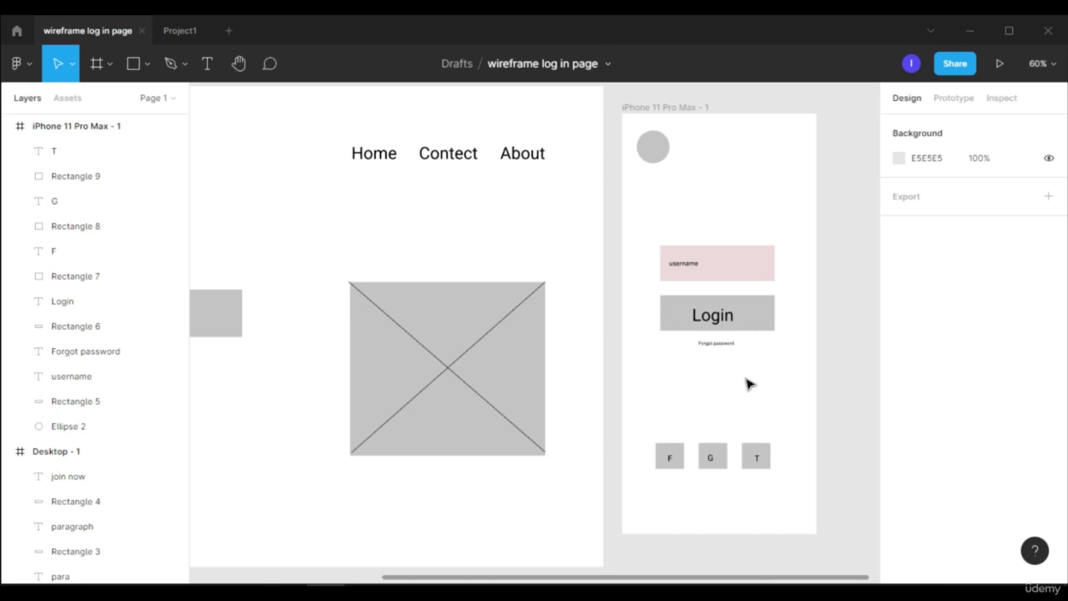
pyautogui.press('r')
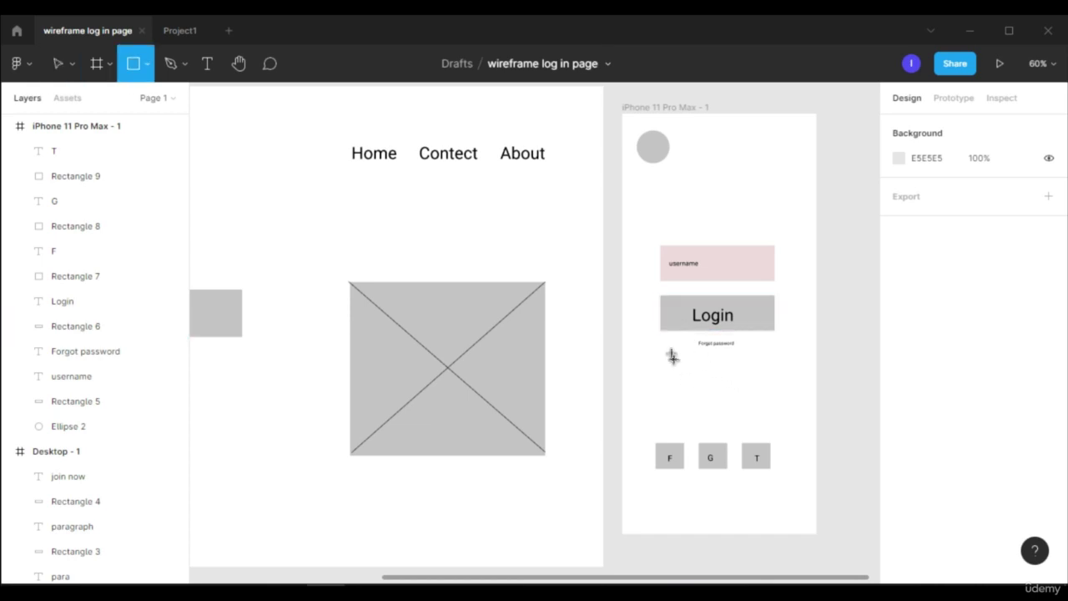
pyautogui.press('v')
pyautogui.click(758, 320)
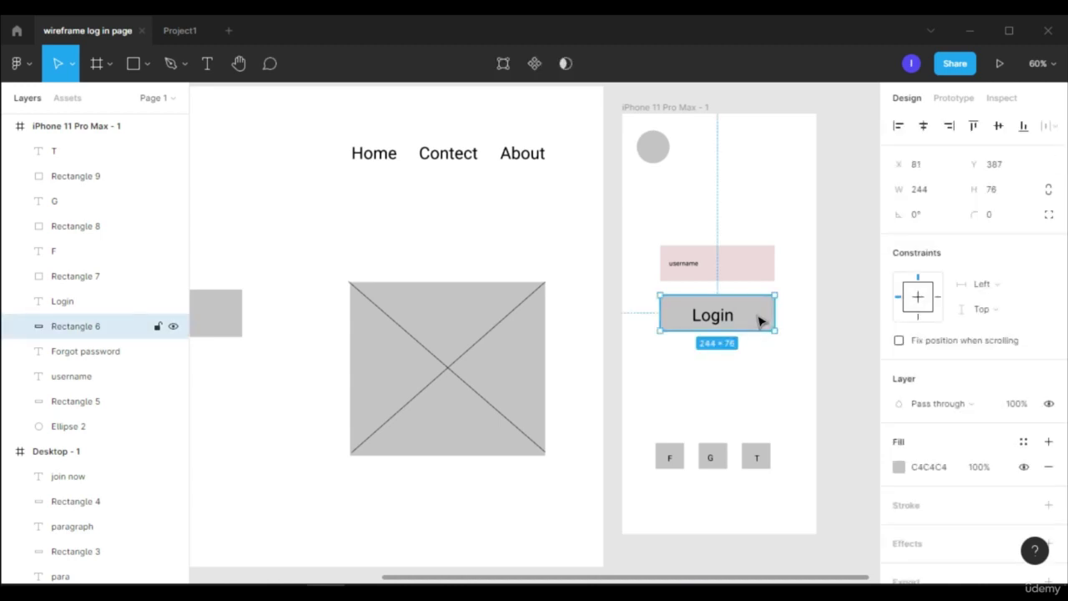
pyautogui.moveTo(759, 320); pyautogui.dragTo(734, 392)
pyautogui.click(728, 318)
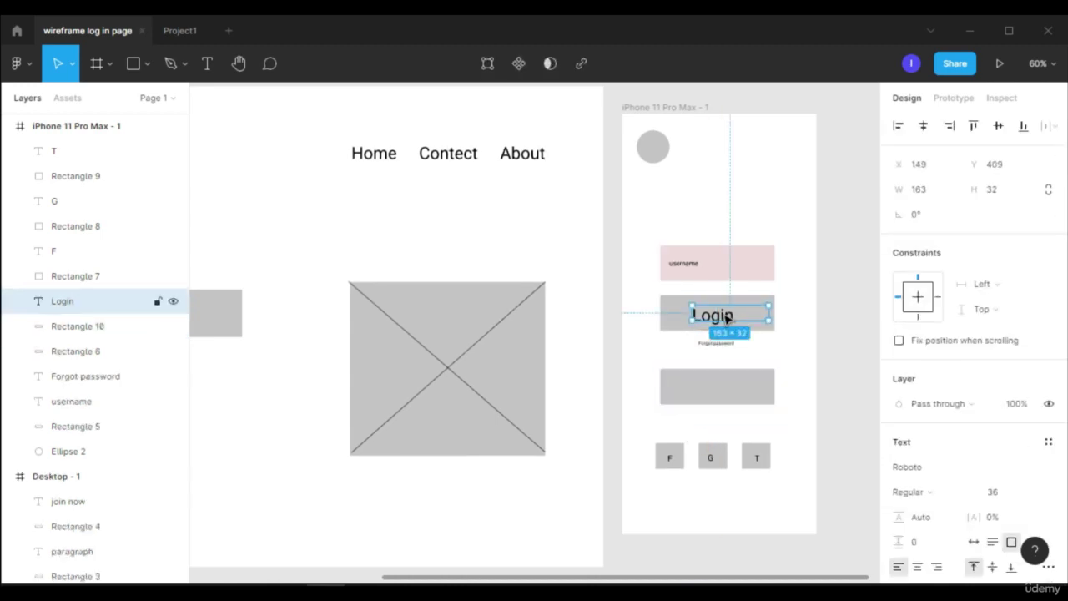
pyautogui.moveTo(728, 318); pyautogui.dragTo(728, 390)
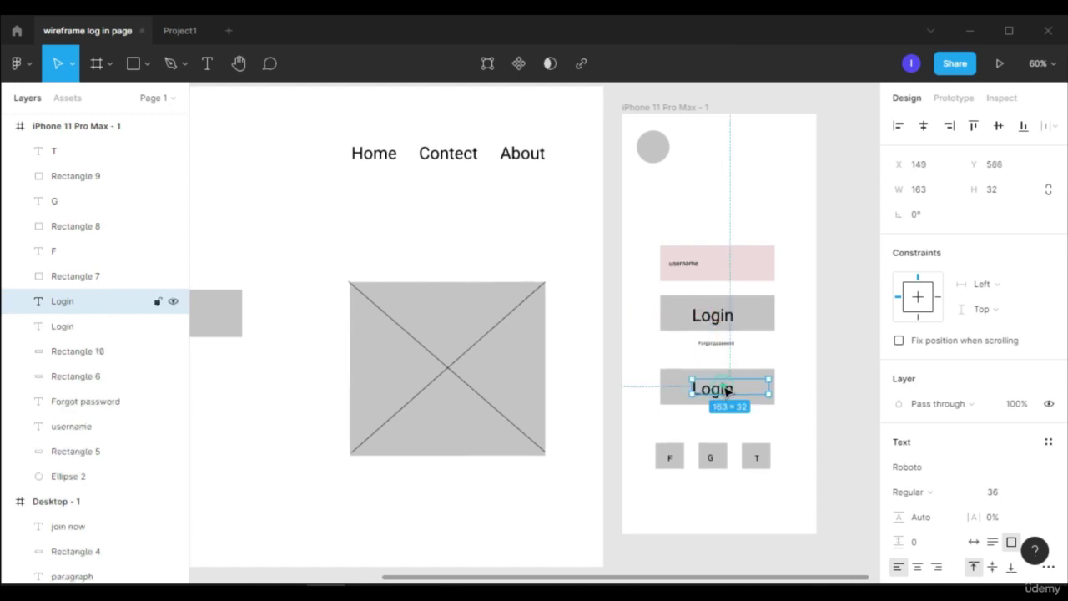
pyautogui.doubleClick(725, 386)
pyautogui.write('Sign up')
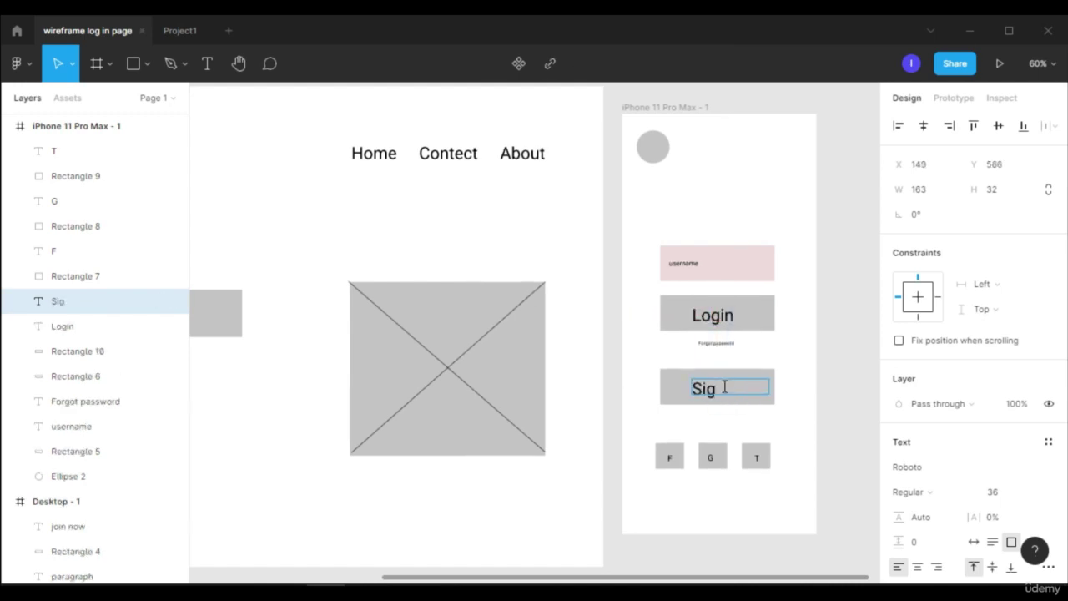
pyautogui.click(760, 194)
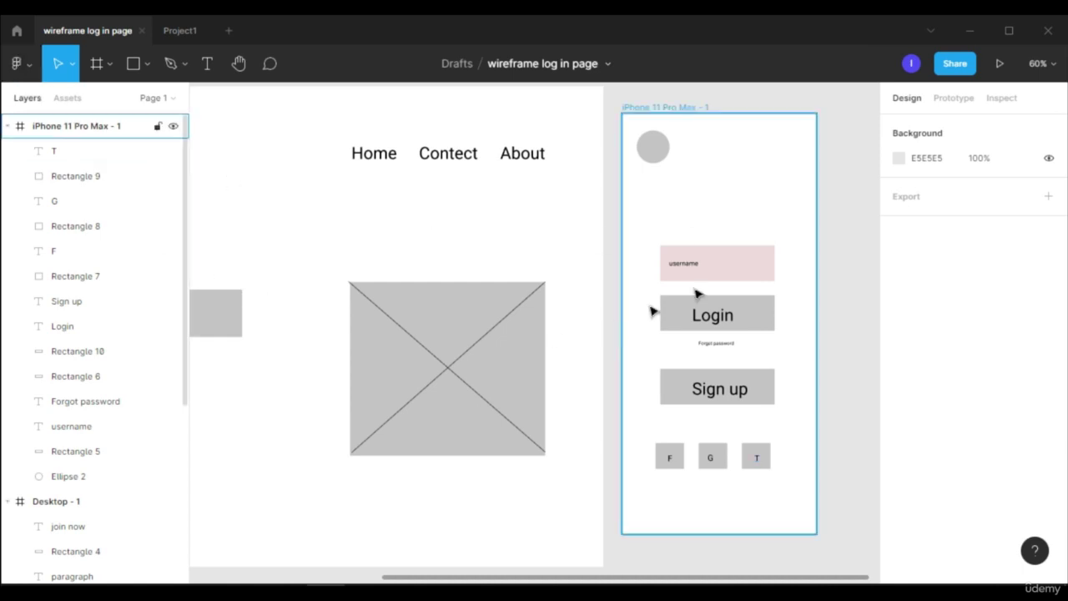
# Review the Lattofatto online food order apk design, then return to the wireframe log in page file
pyautogui.click(16, 31)
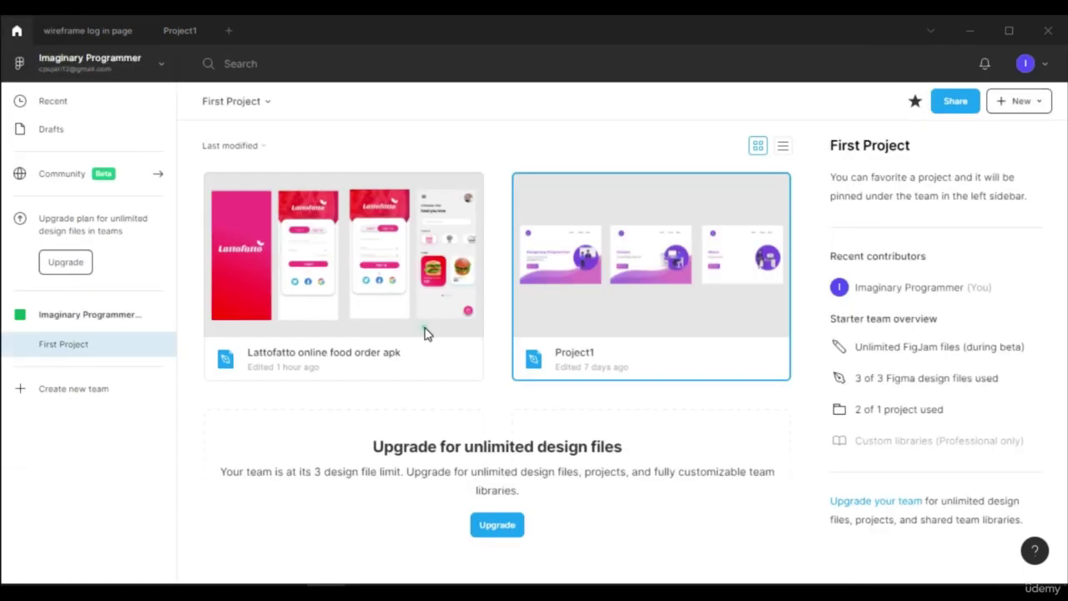
pyautogui.doubleClick(424, 333)
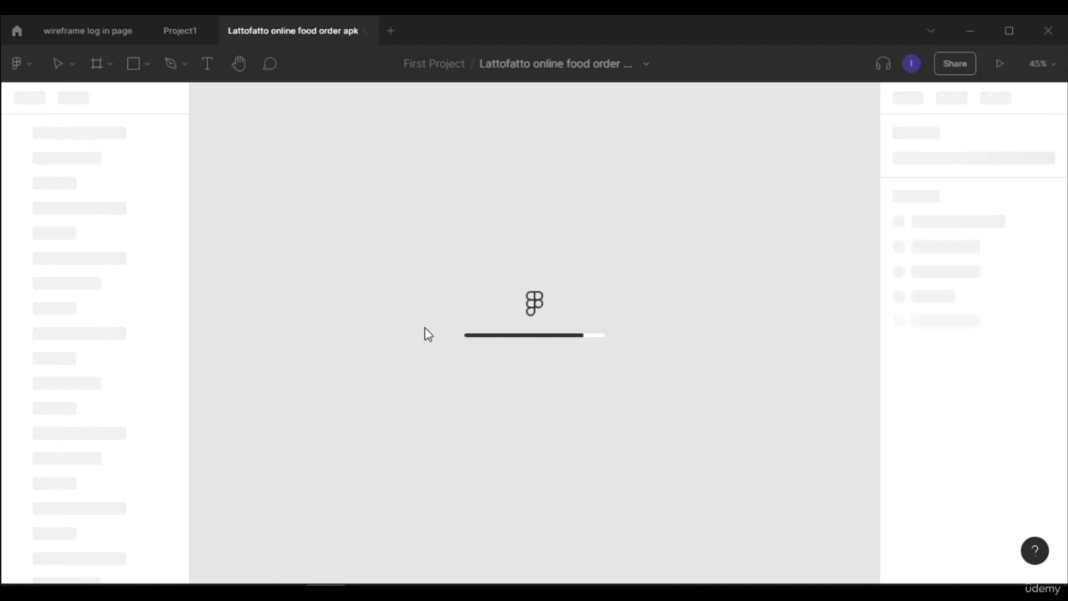
pyautogui.keyDown('ctrl'); pyautogui.scroll(5, 424, 333); pyautogui.keyUp('ctrl')
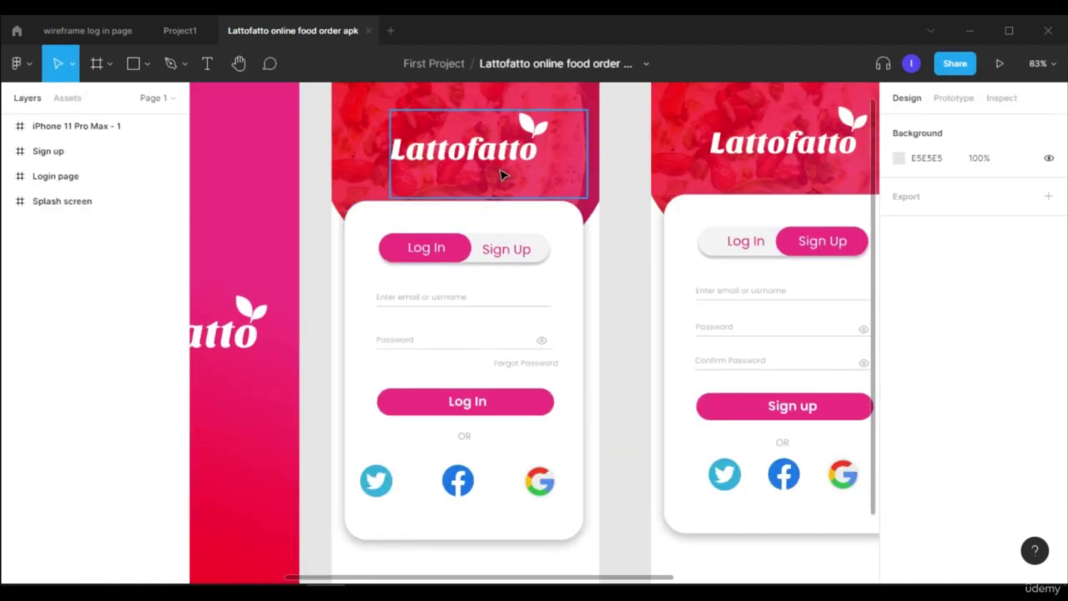
pyautogui.keyDown('ctrl'); pyautogui.scroll(-2, 606, 243); pyautogui.keyUp('ctrl')
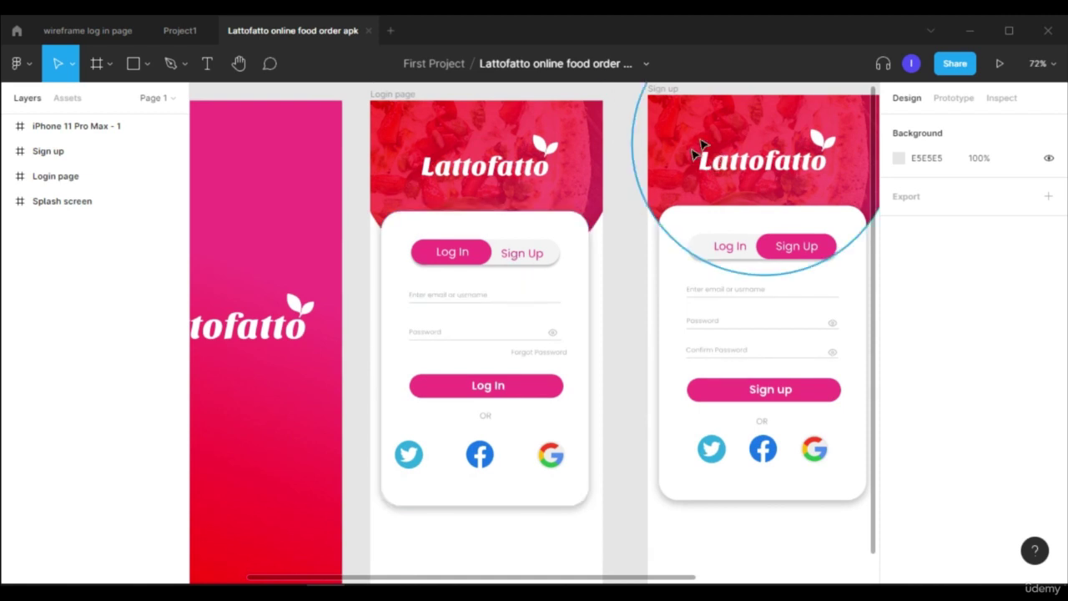
pyautogui.click(114, 37)
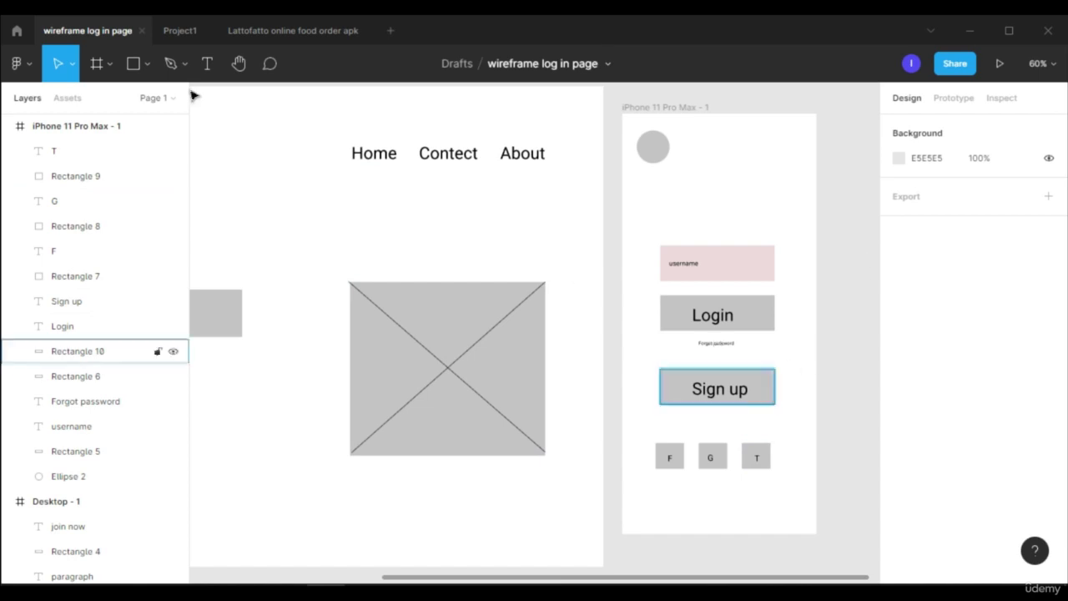
pyautogui.click(267, 33)
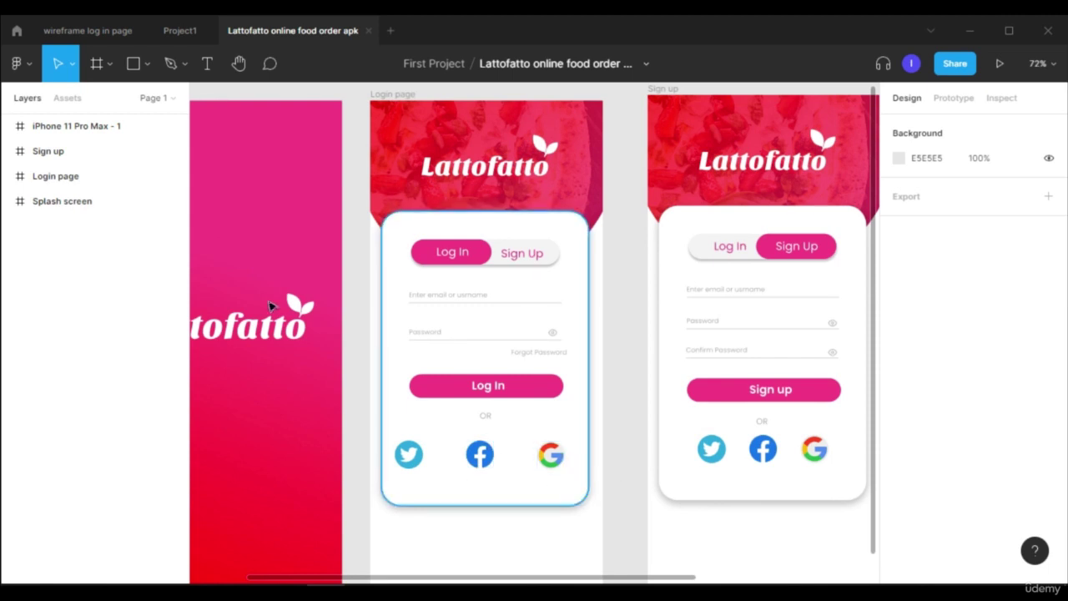
pyautogui.click(84, 27)
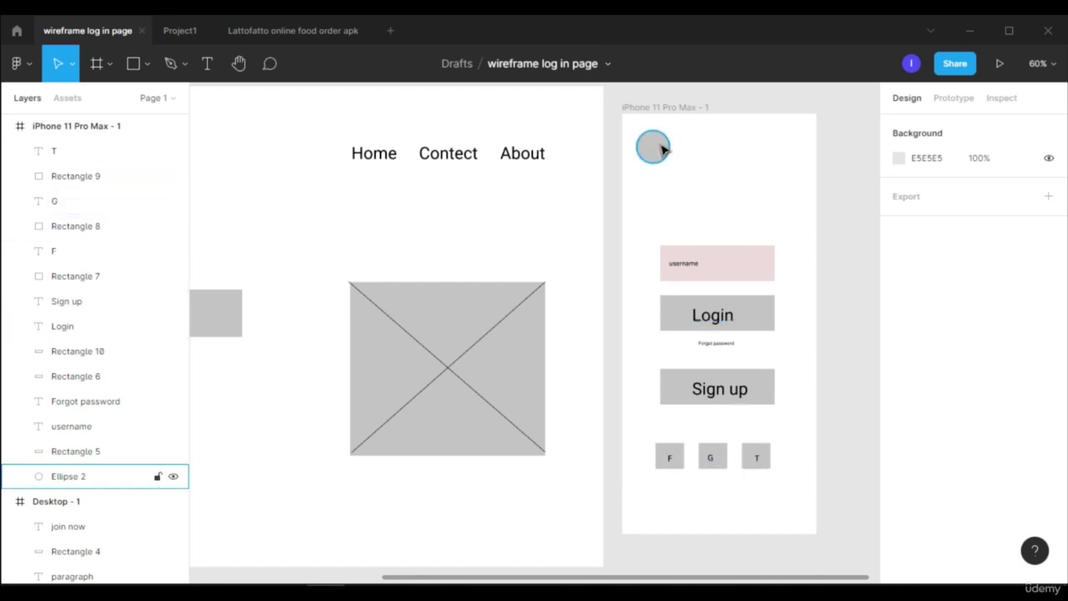
pyautogui.click(291, 31)
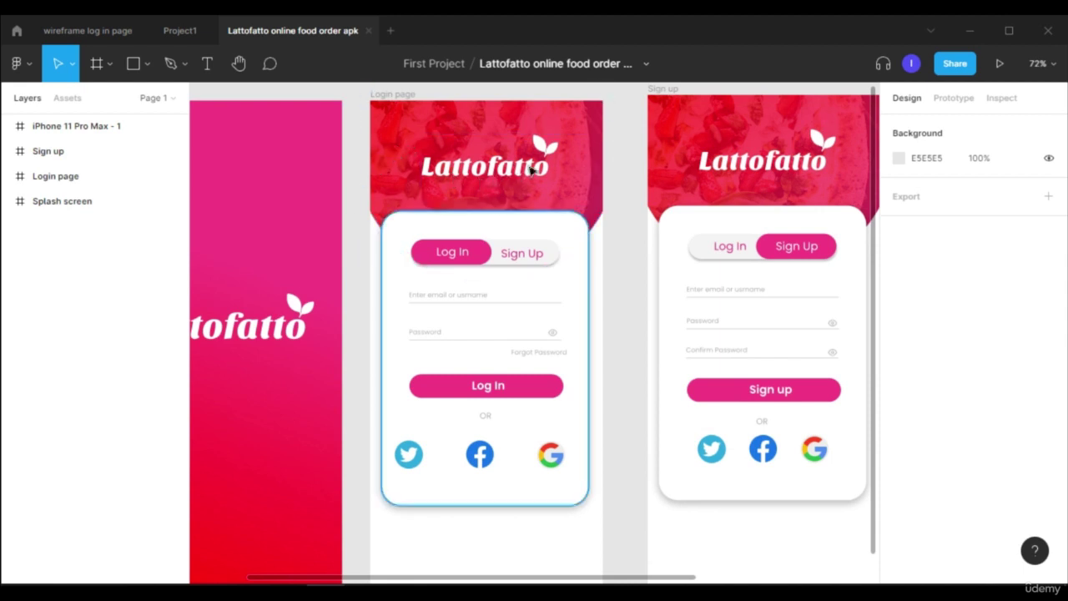
pyautogui.click(87, 32)
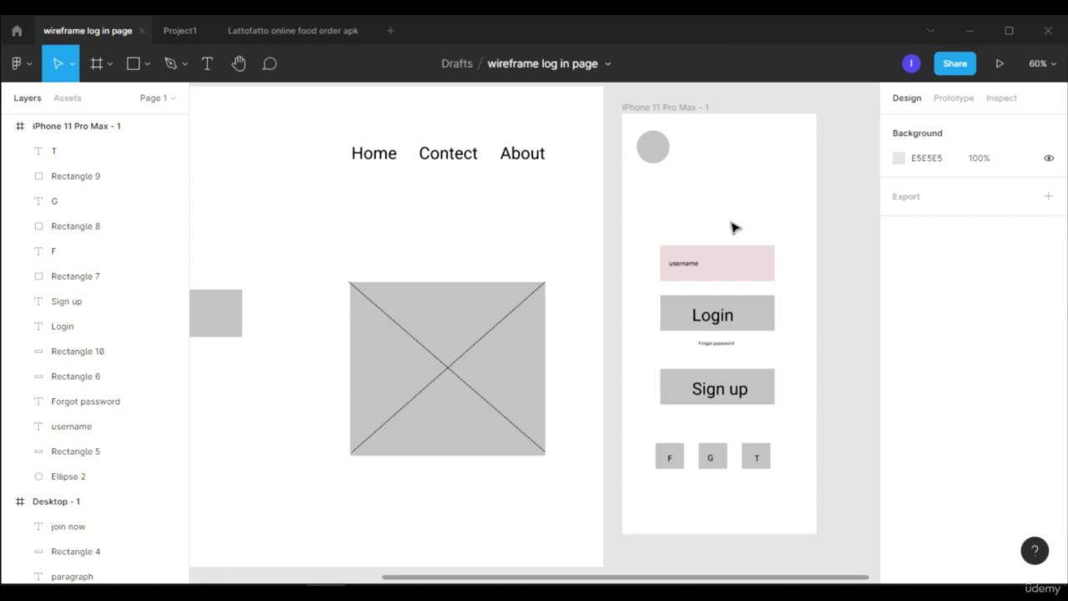
pyautogui.scroll(-3, 725, 236)
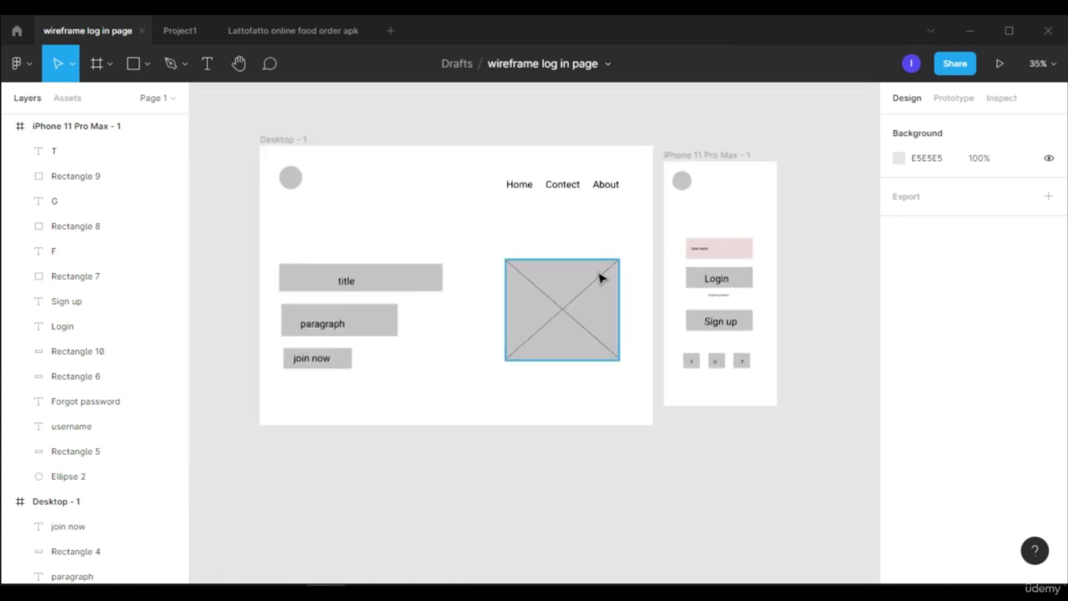
pyautogui.click(286, 139)
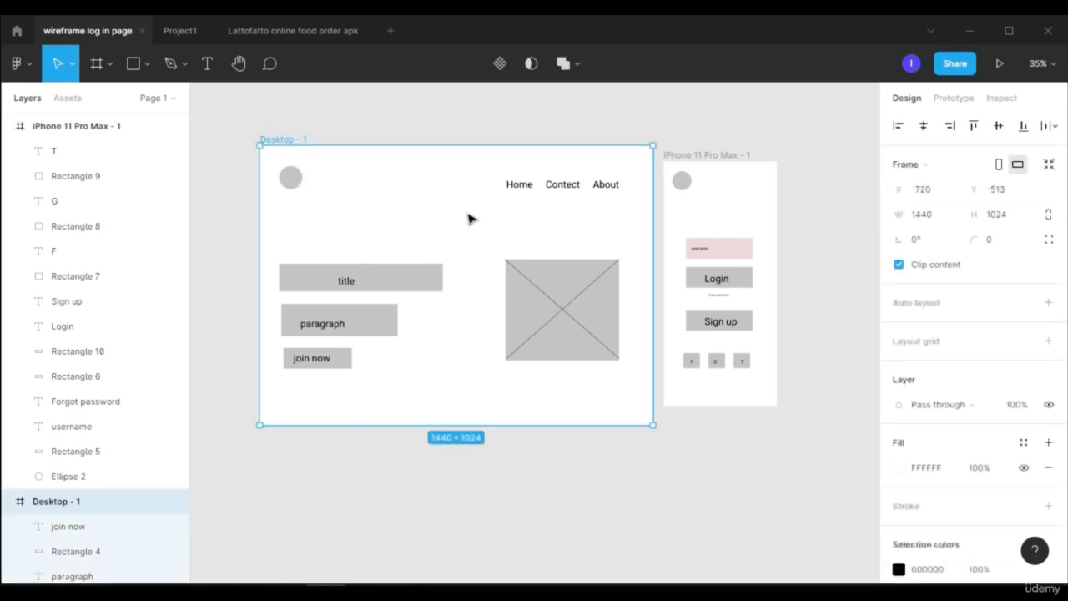
pyautogui.click(710, 156)
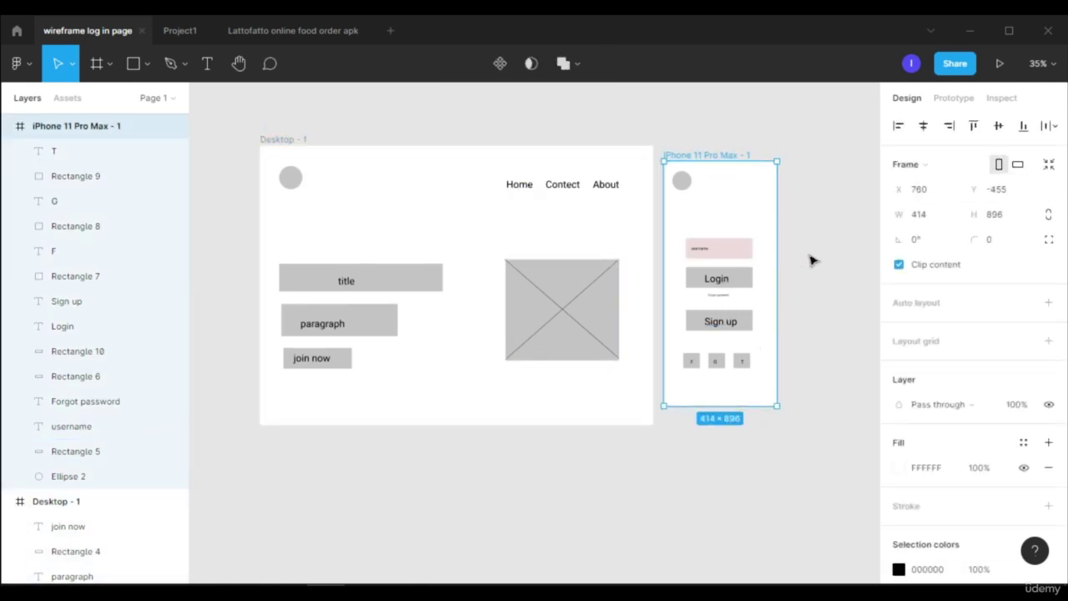